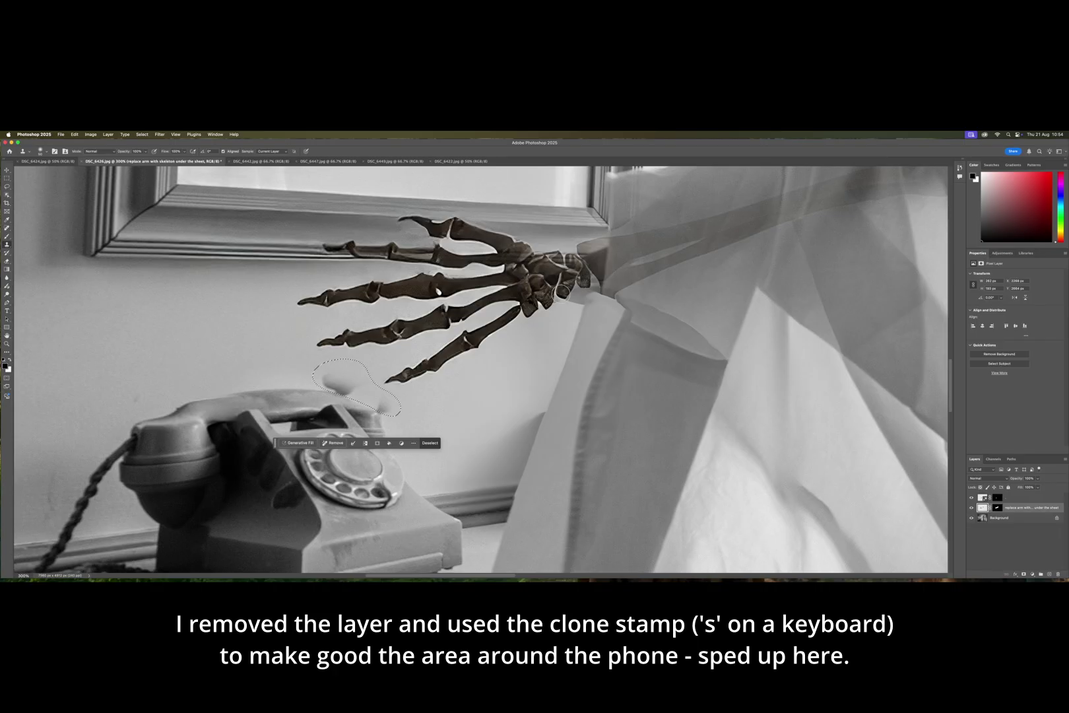
Clean up the wall area between the skeleton hand and the telephone with the Clone Stamp.
mouse_move(323, 372)
mouse_down()
mouse_move(300, 326)
mouse_move(335, 386)
mouse_up()
mouse_move(389, 412)
mouse_down()
mouse_move(385, 401)
mouse_move(398, 420)
mouse_up()
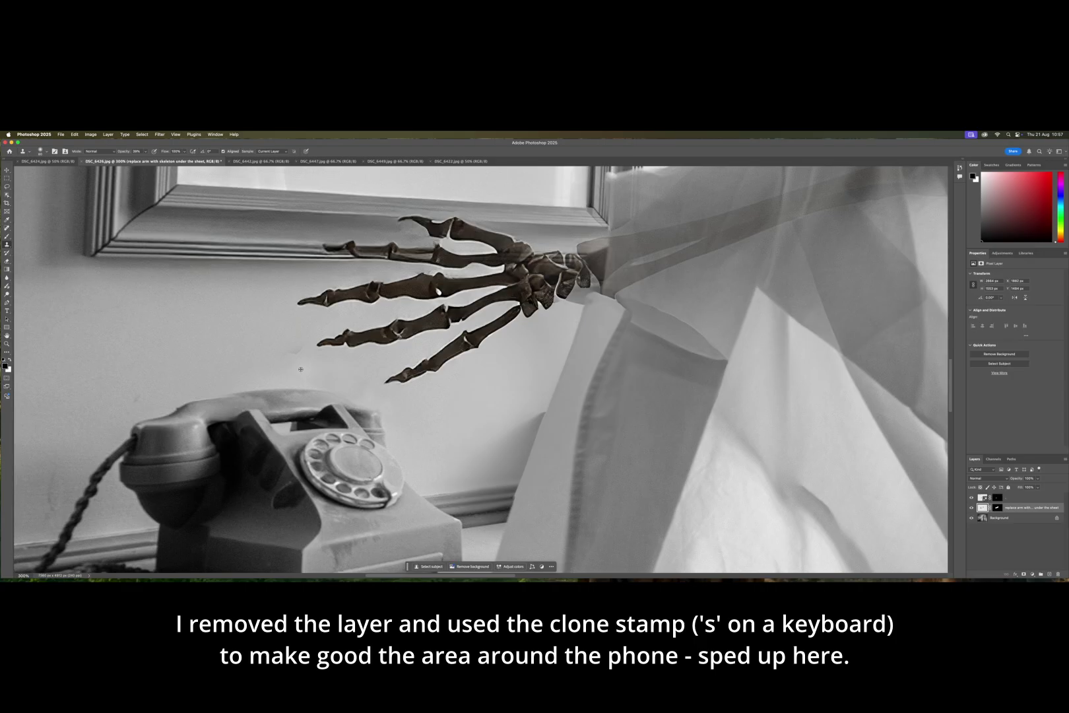
drag(300, 369, 350, 384)
key(z)
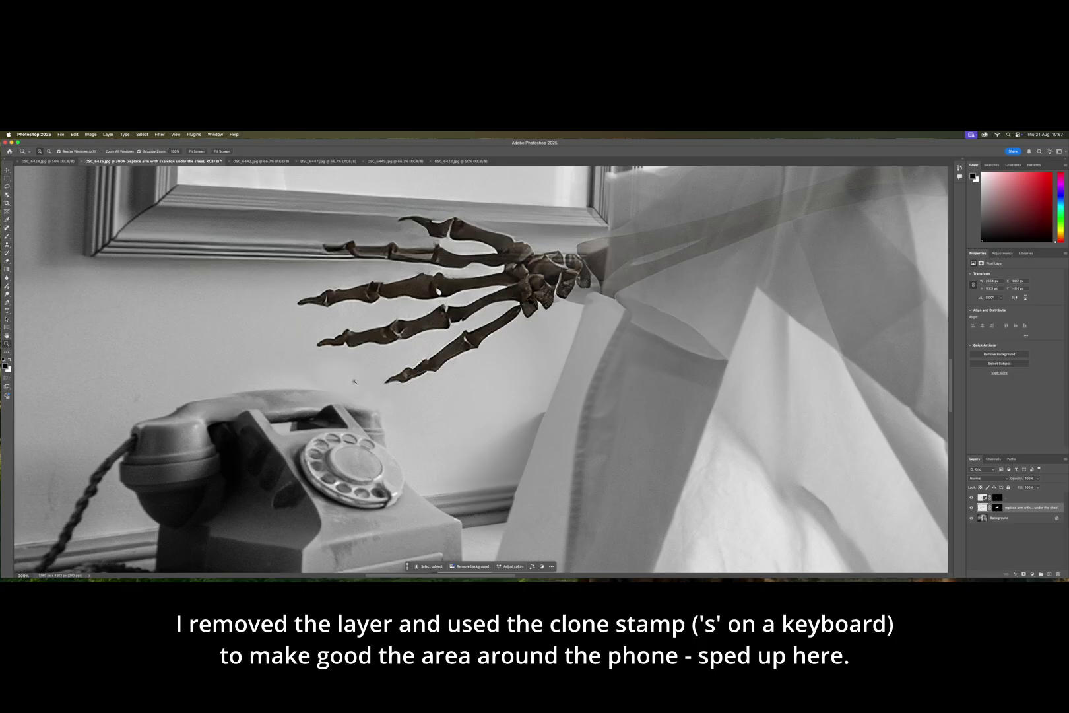
alt+click(353, 381)
alt+click(354, 381)
alt+click(355, 382)
alt+click(357, 381)
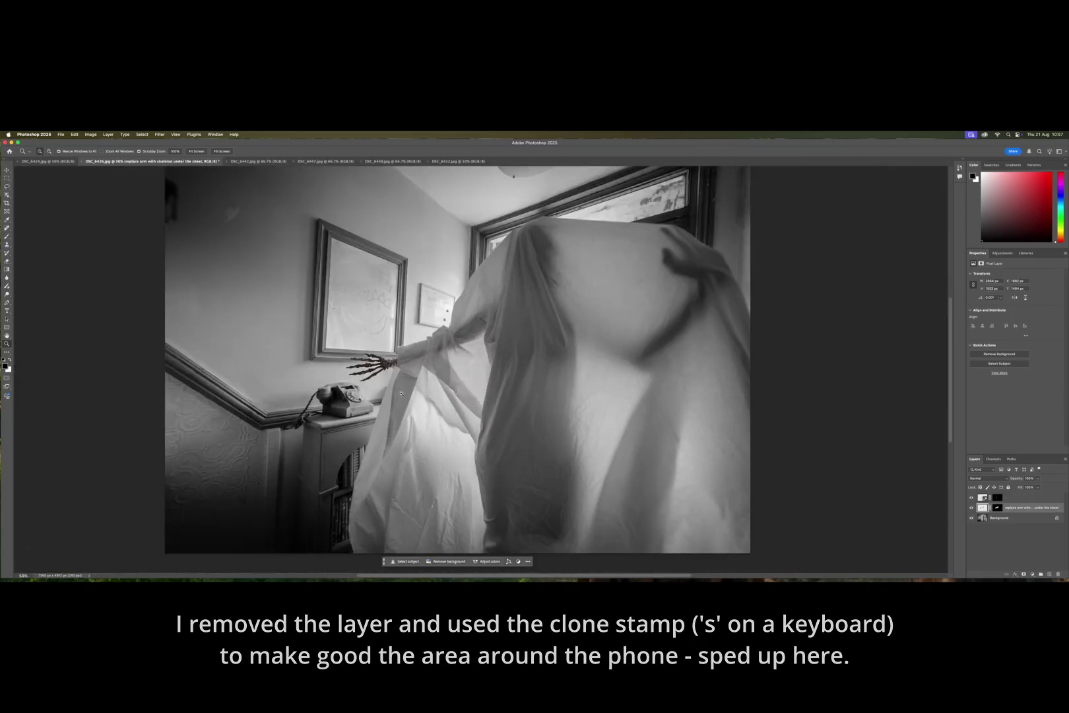
Lasso the draped figure's head and body and run Generative Fill with the prompt "suggestion of skeletal figure under sheet".
key(l)
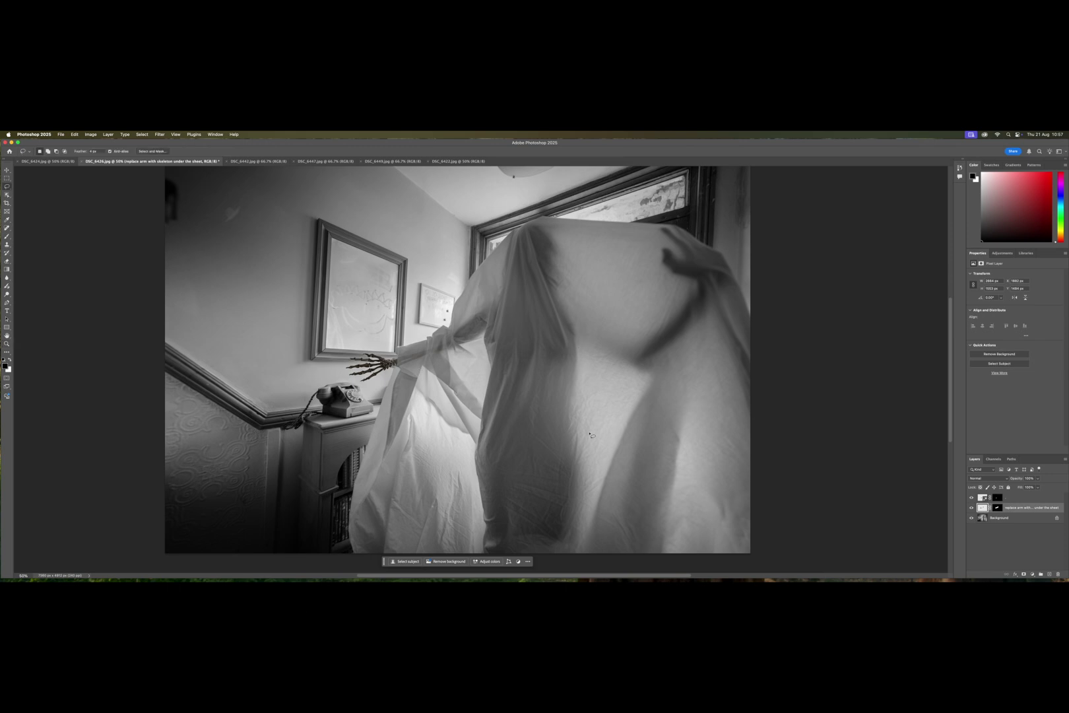
mouse_move(580, 431)
mouse_down()
mouse_move(563, 239)
mouse_move(527, 226)
mouse_move(513, 232)
mouse_move(478, 341)
mouse_move(470, 498)
mouse_move(572, 525)
mouse_move(600, 462)
mouse_move(574, 406)
mouse_up()
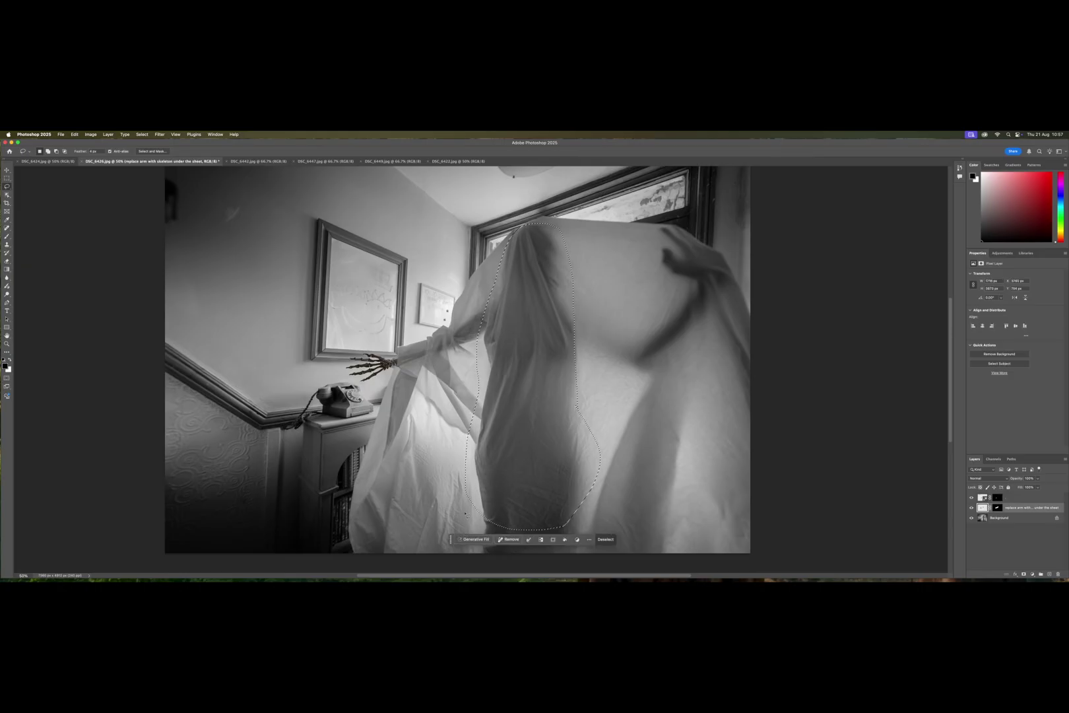
click(474, 539)
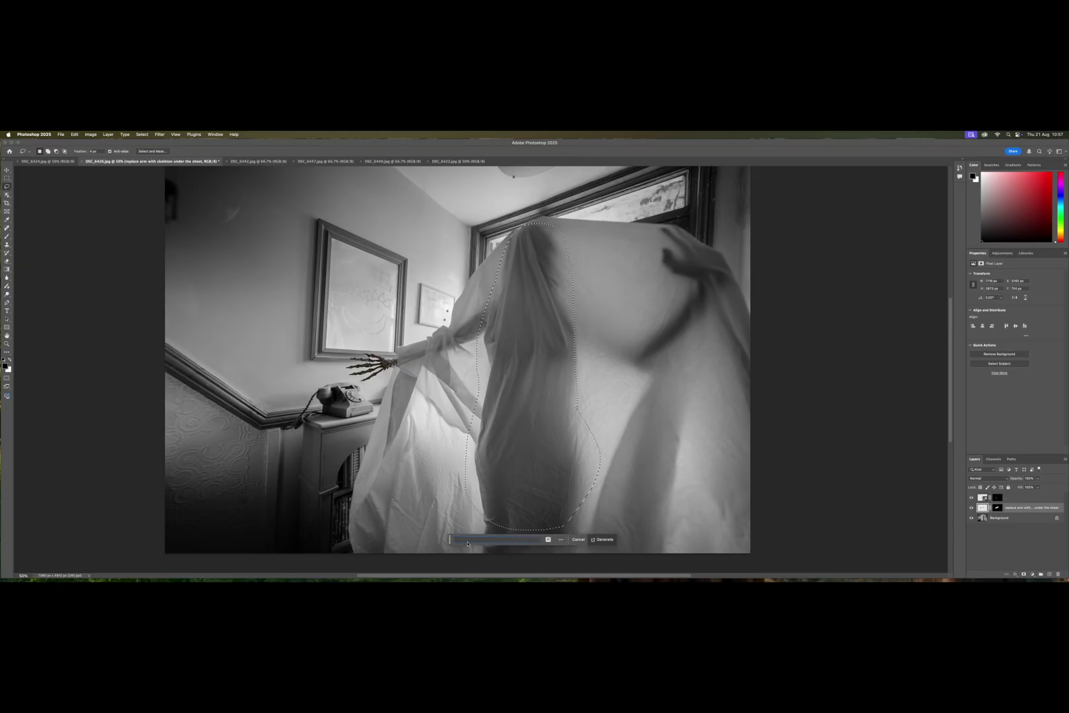
text(sugge)
text(stion of s...)
click(602, 540)
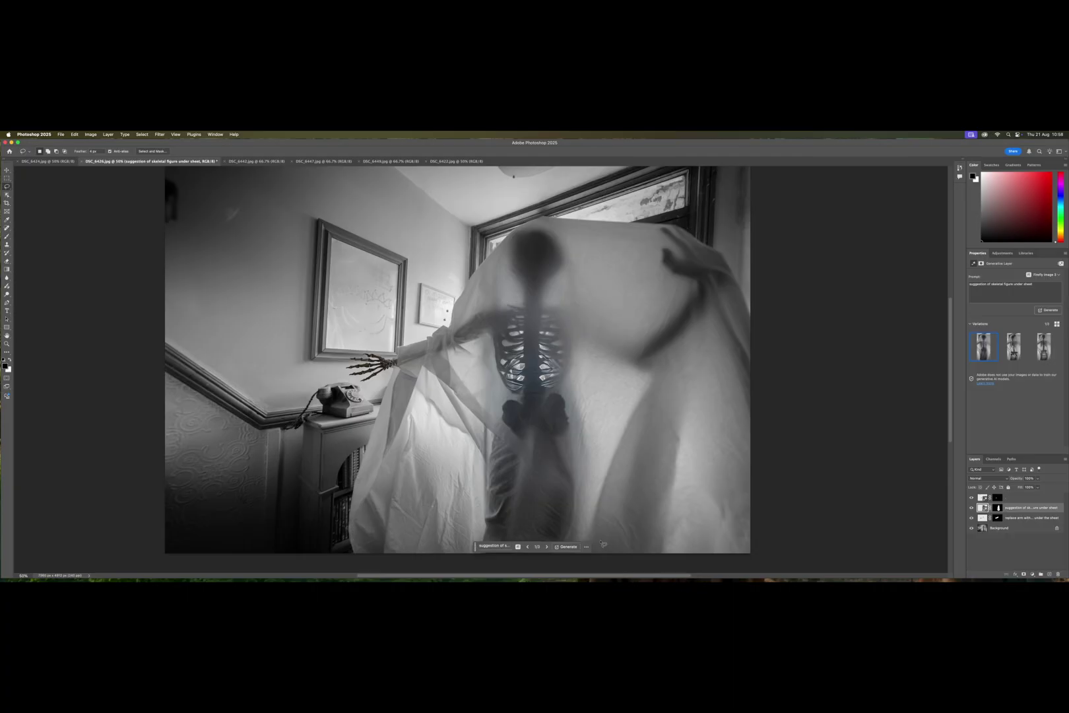
Compare the generated skeleton variations, choose the second one and generate a similar variation from it.
click(546, 546)
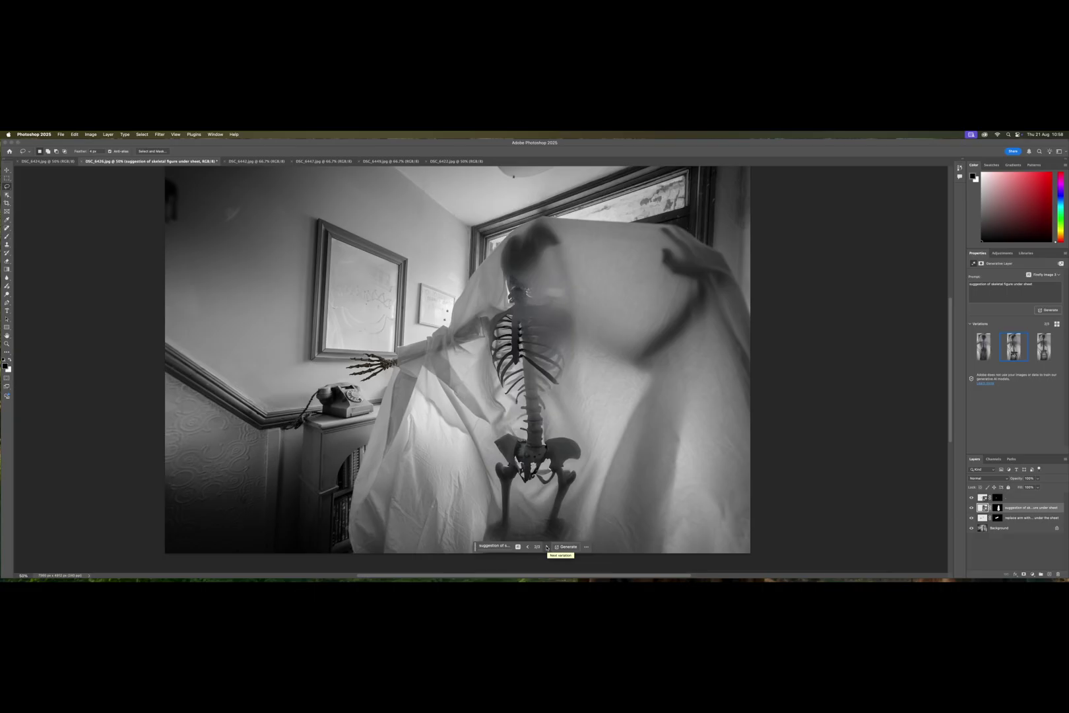
click(546, 546)
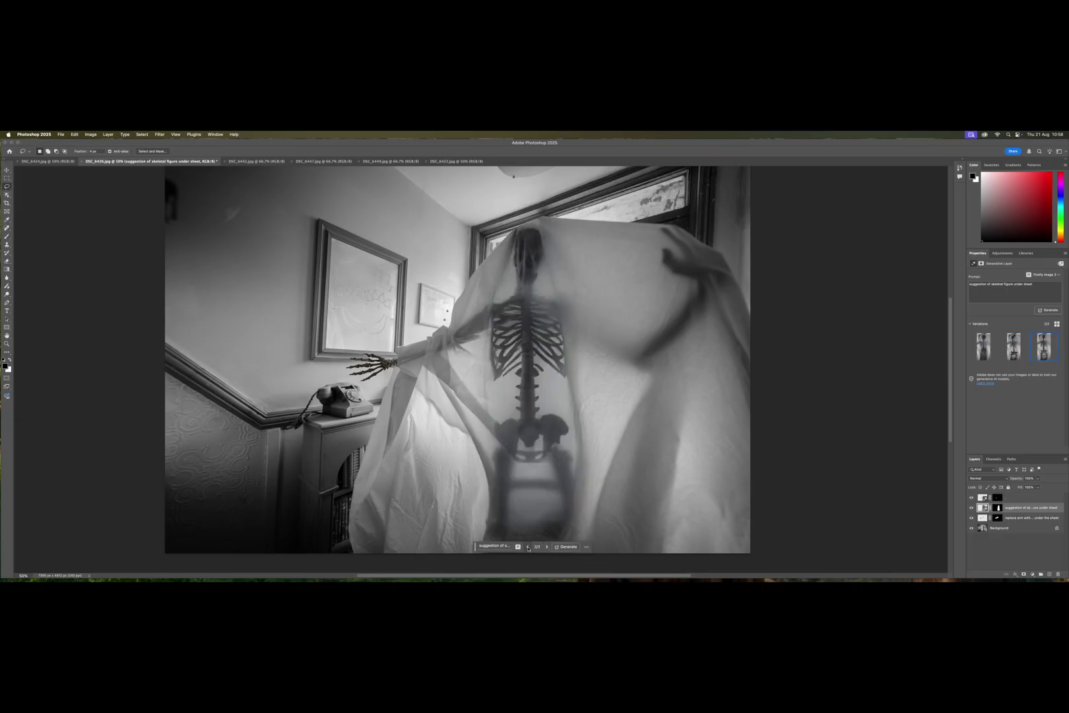
click(527, 547)
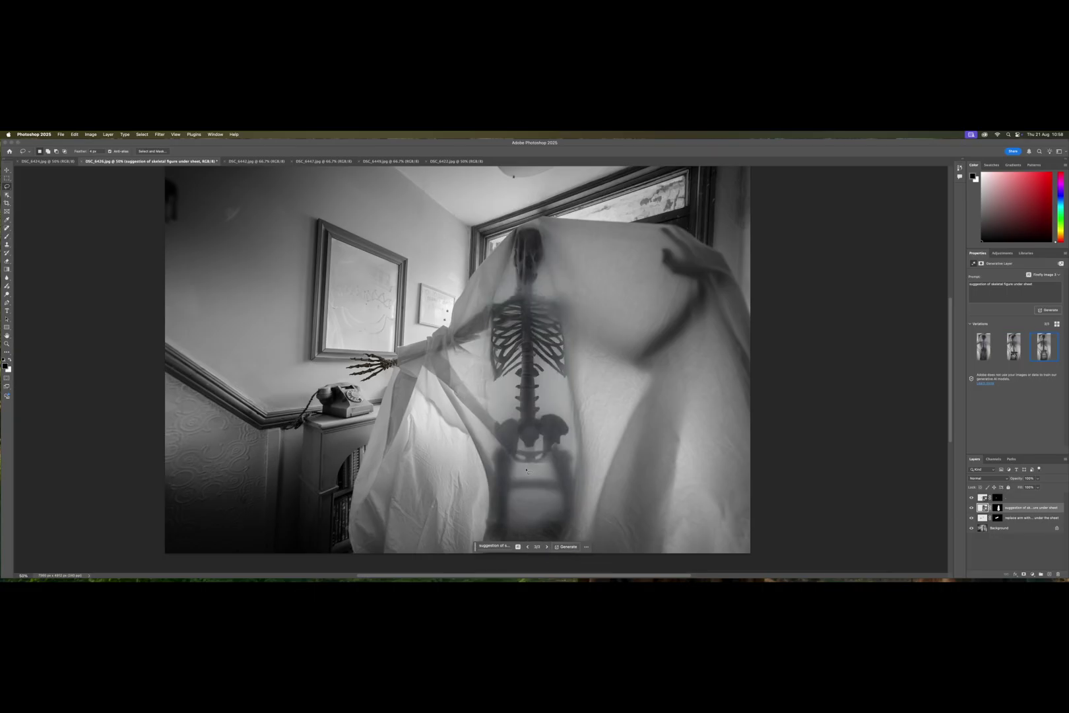
click(528, 547)
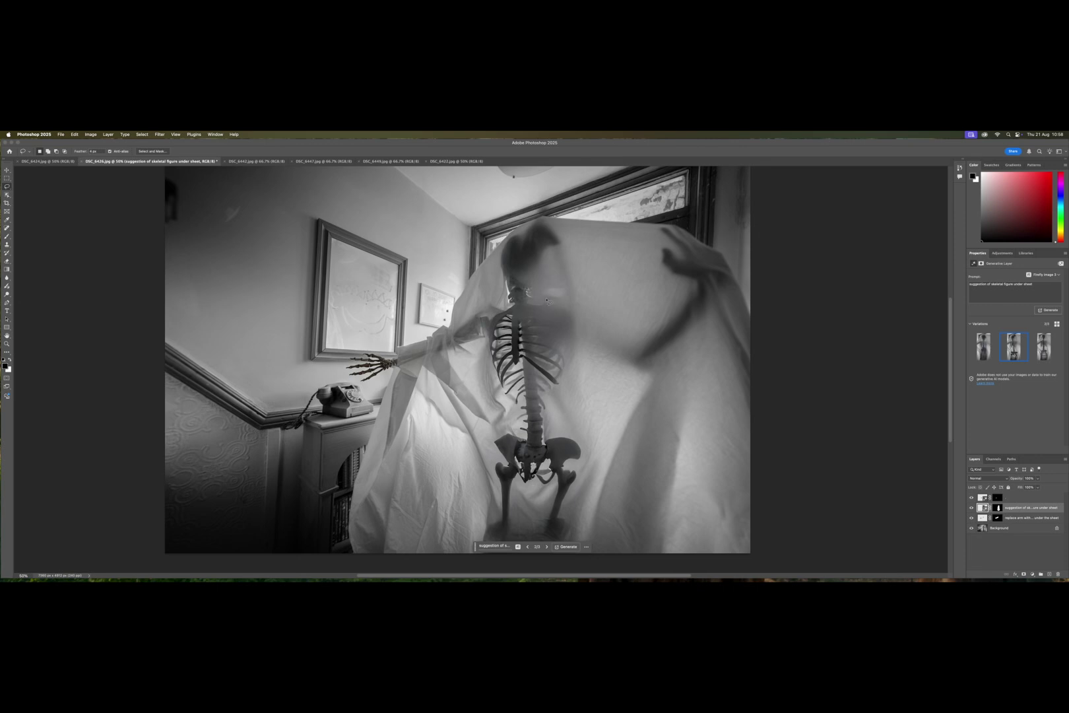
key(e)
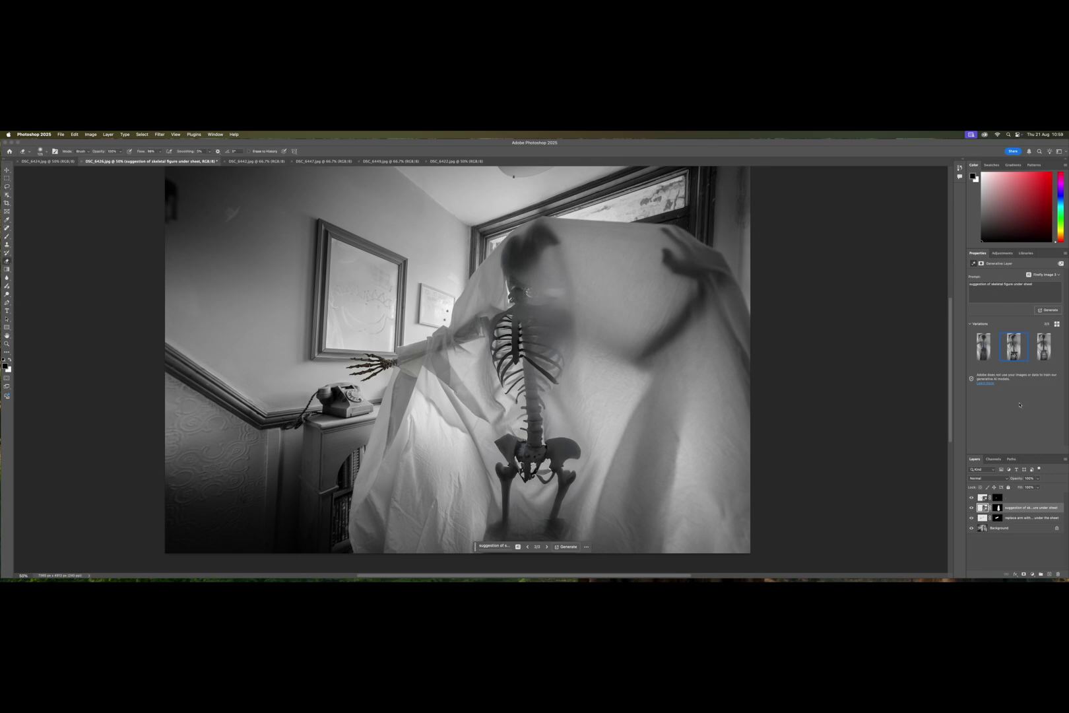
mouse_move(1013, 343)
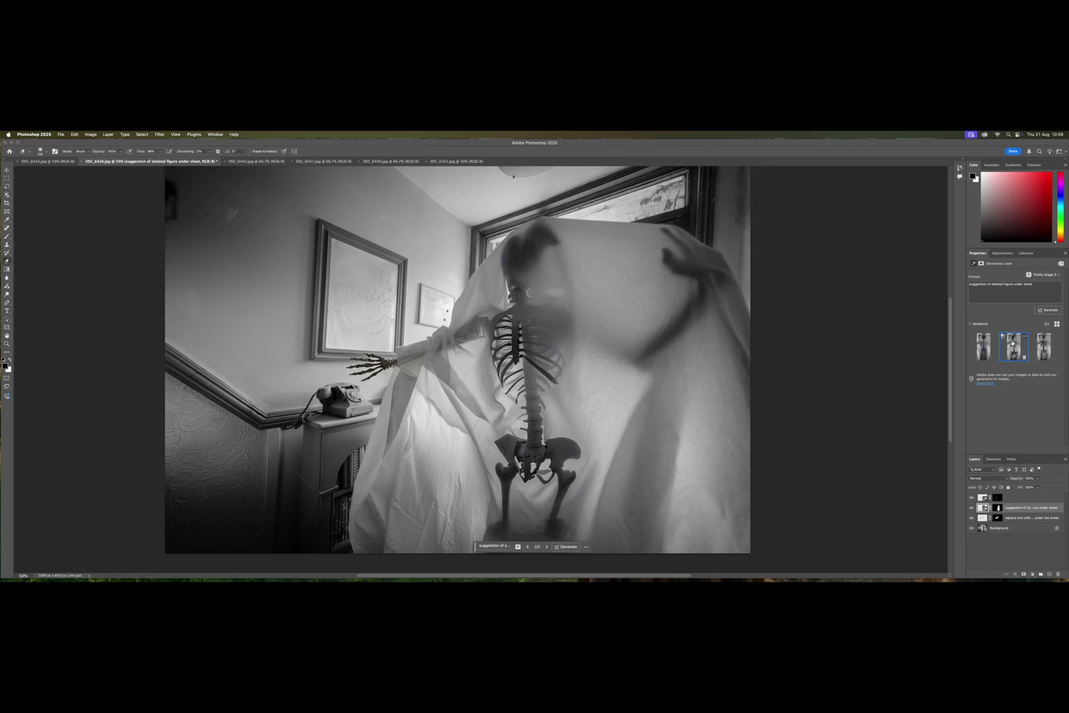
click(1003, 336)
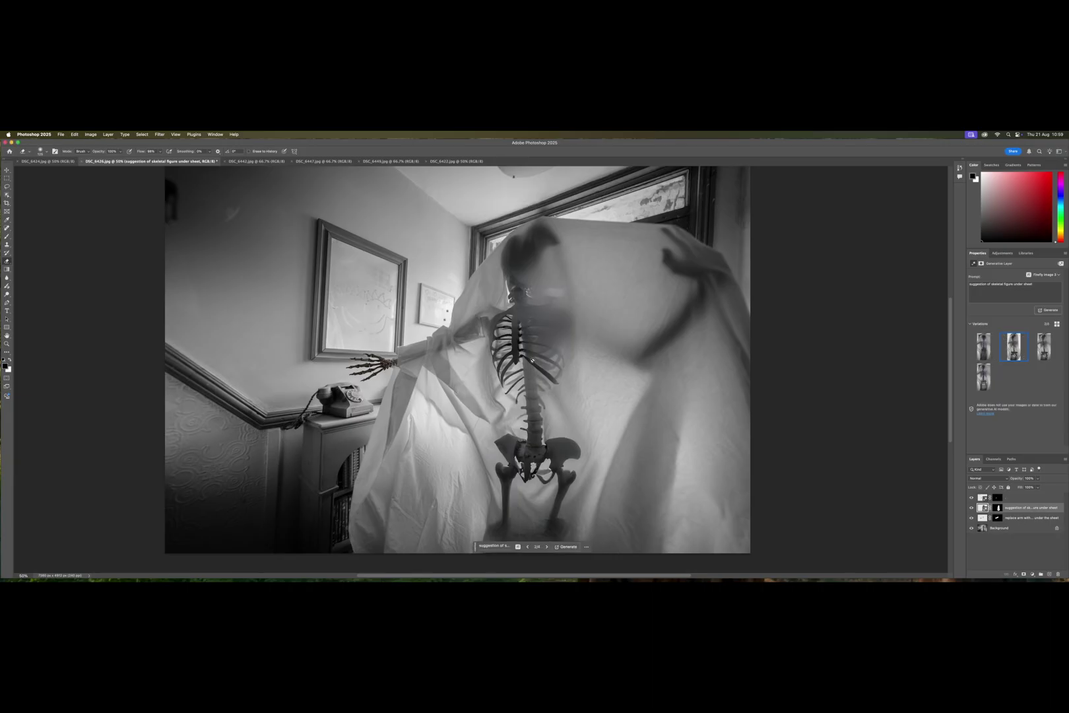
Rasterize the generated skeleton layer and partly erase its head with an enlarged Eraser so the draped sheet shows through.
click(516, 333)
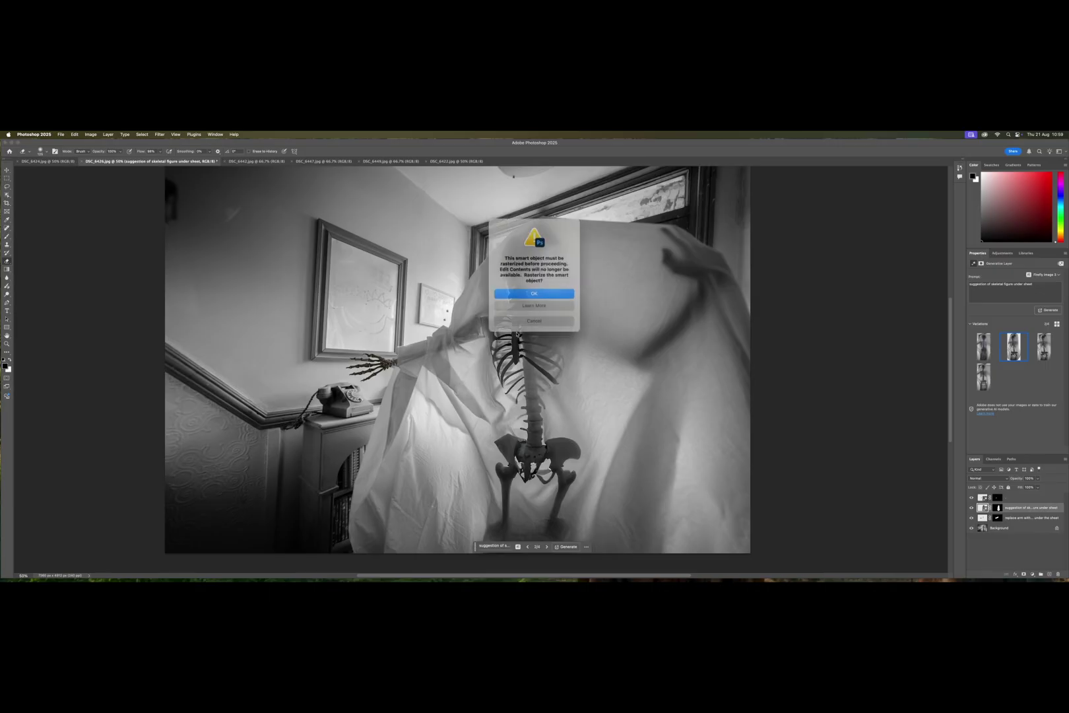
click(541, 296)
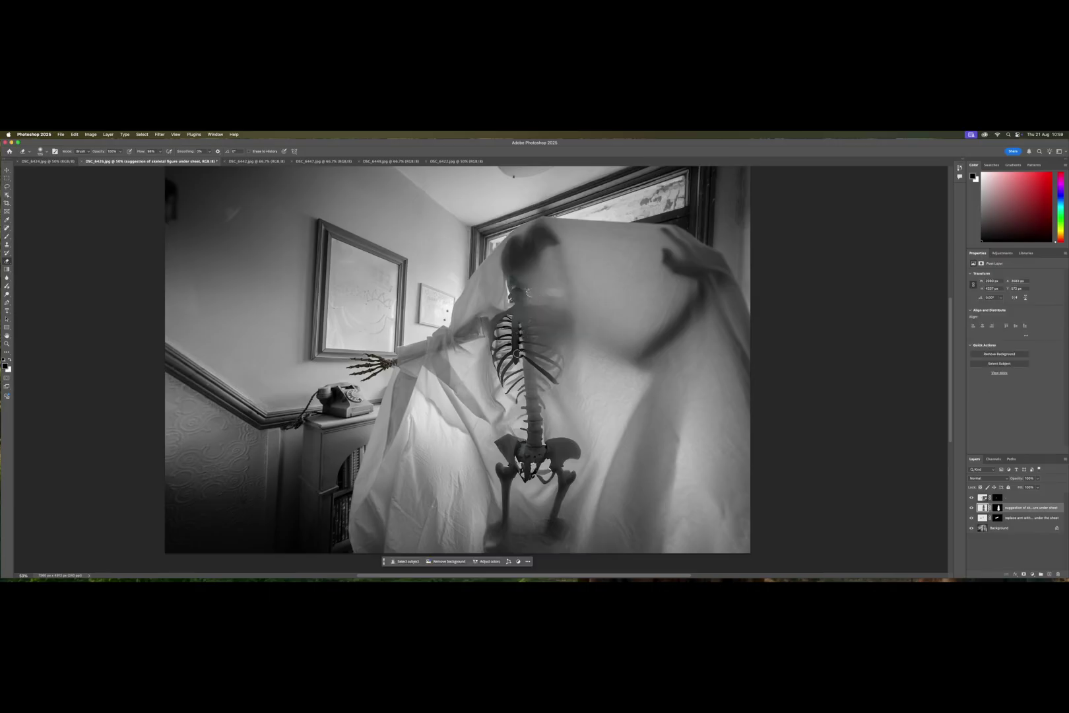
key(bracketright)
key(bracketright)
key(bracketright)
key(bracketright)
key(bracketright)
key(bracketright)
key(bracketright)
key(bracketright)
key(bracketright)
key(bracketright)
key(bracketright)
key(bracketright)
click(518, 350)
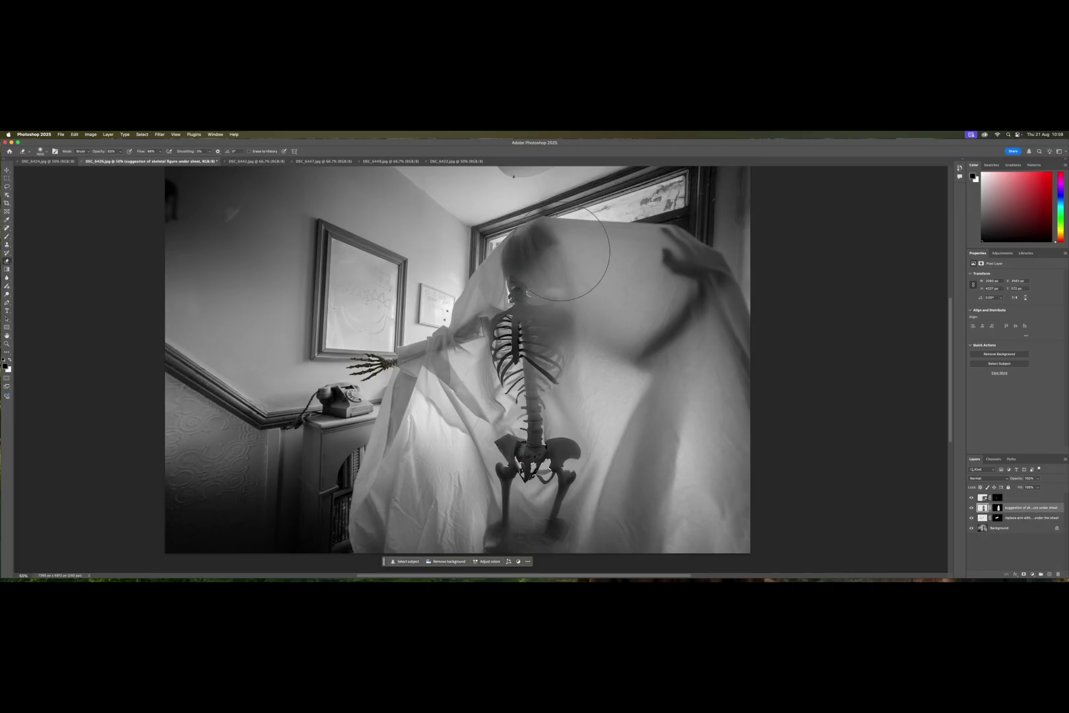
click(539, 237)
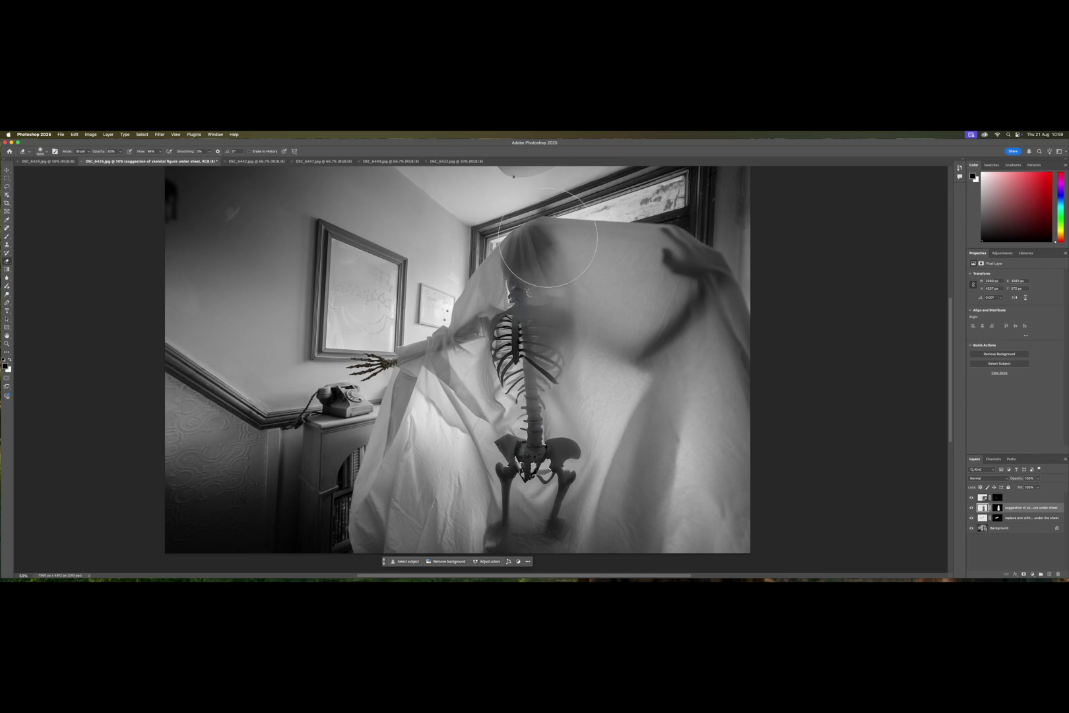
click(568, 261)
click(548, 251)
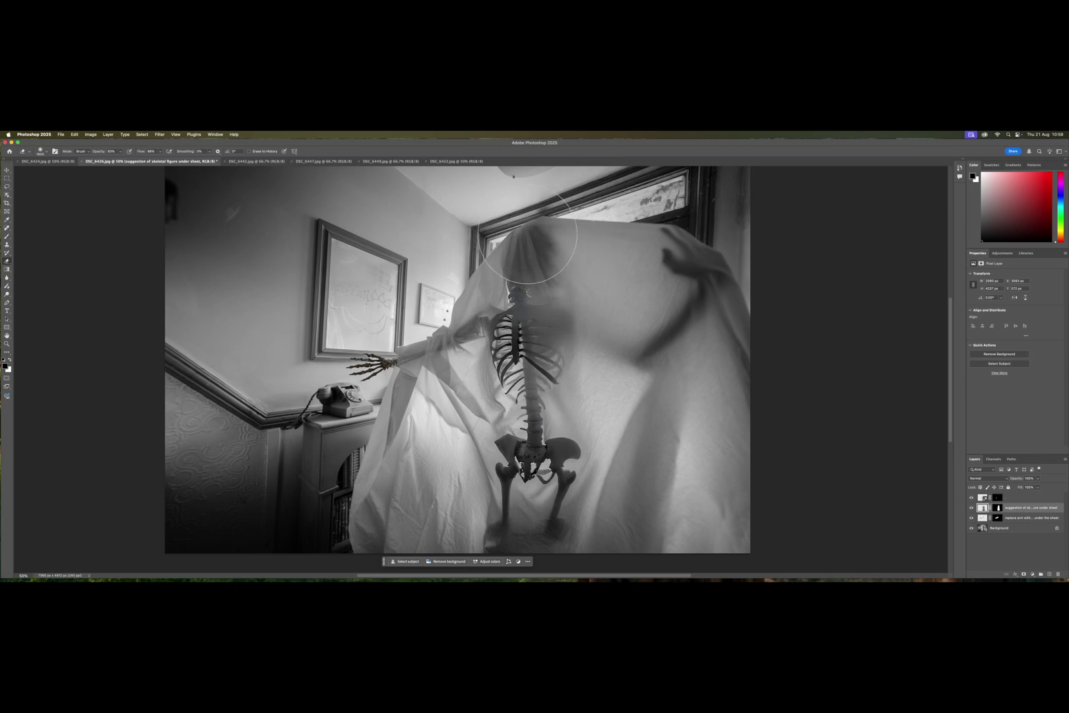
click(500, 267)
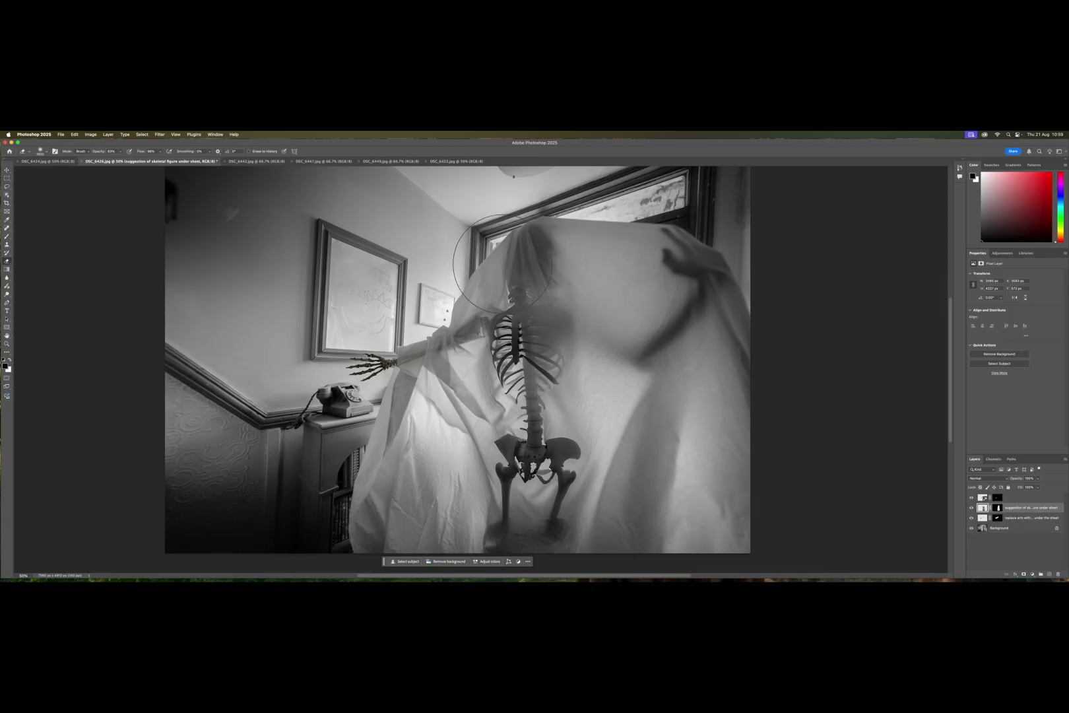
Partly erase the skeleton layer across the neck, shoulders and upper chest with a smaller Eraser.
key(bracketleft)
key(bracketleft)
mouse_move(538, 290)
mouse_down()
mouse_move(574, 343)
mouse_move(536, 328)
mouse_move(512, 297)
mouse_move(516, 246)
mouse_move(552, 272)
mouse_move(542, 324)
mouse_move(488, 317)
mouse_up()
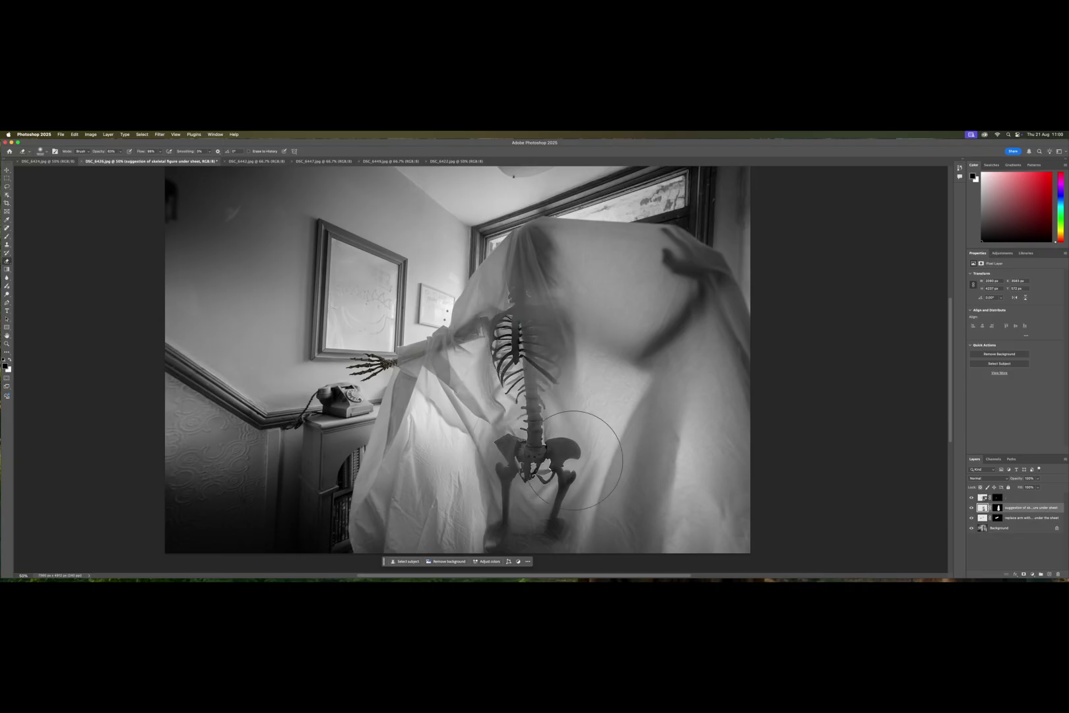
Lasso the skeleton's lower spine, pelvis and legs and run Generative Fill with the prompt "put sheet in front of skeleton".
key(l)
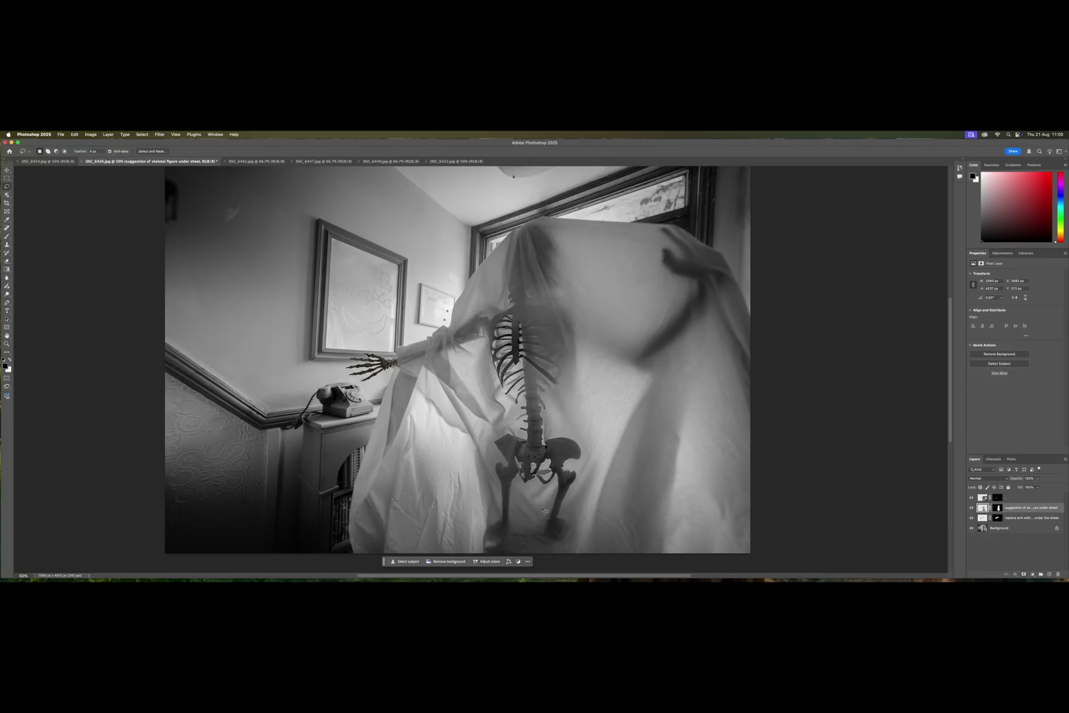
mouse_move(542, 506)
mouse_down()
mouse_move(537, 421)
mouse_move(482, 383)
mouse_move(455, 463)
mouse_move(451, 520)
mouse_move(479, 560)
mouse_move(582, 563)
mouse_move(599, 471)
mouse_move(591, 423)
mouse_move(506, 398)
mouse_up()
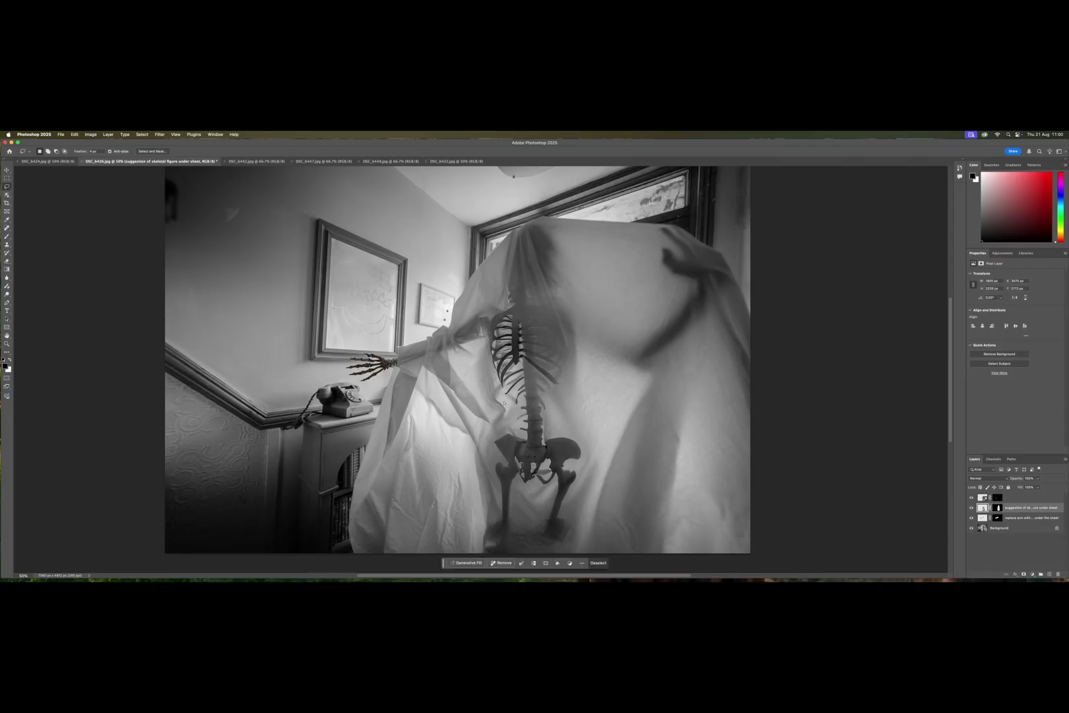
click(466, 563)
text(p)
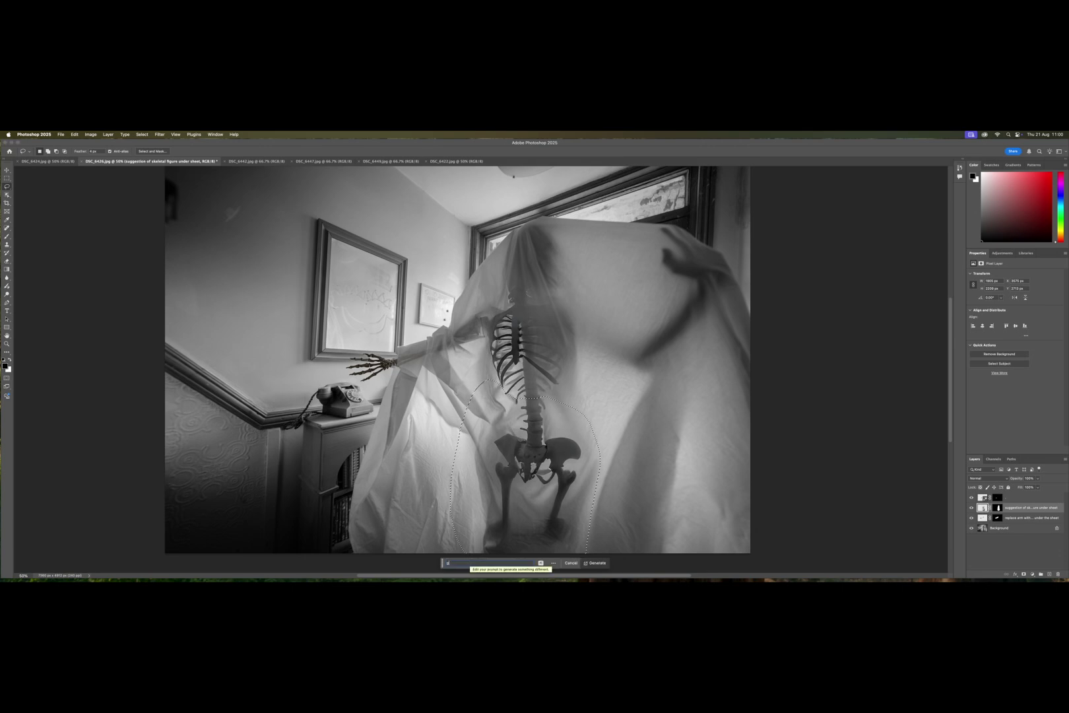
text(ut skeet in fron)
text(t of ske)
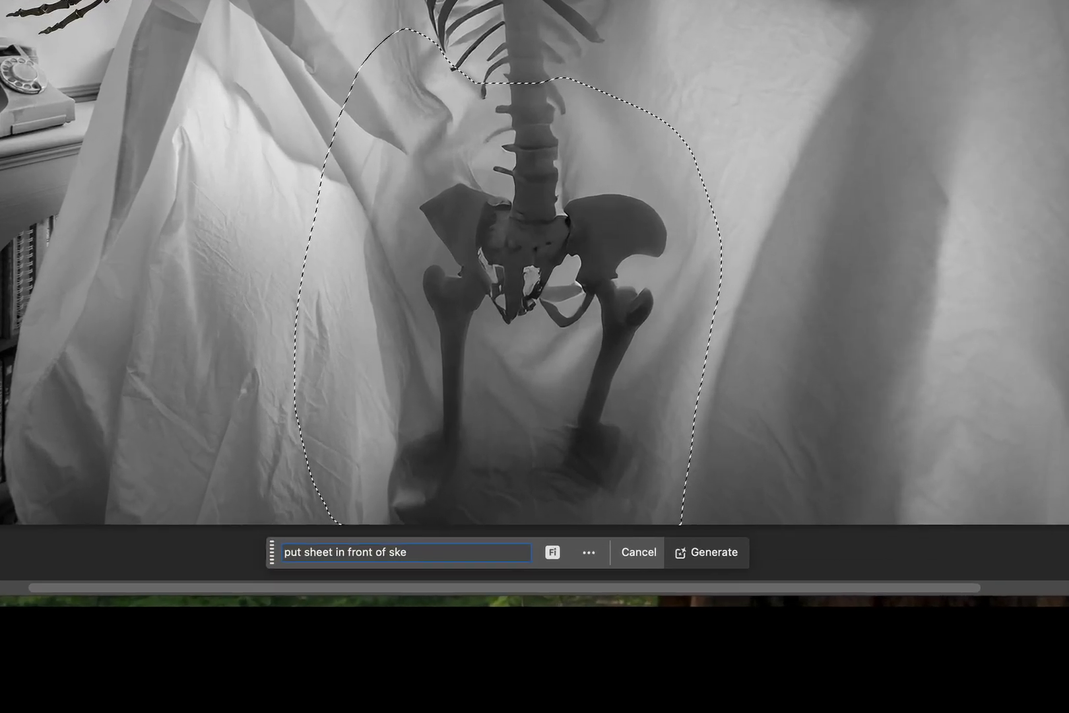
text(leton)
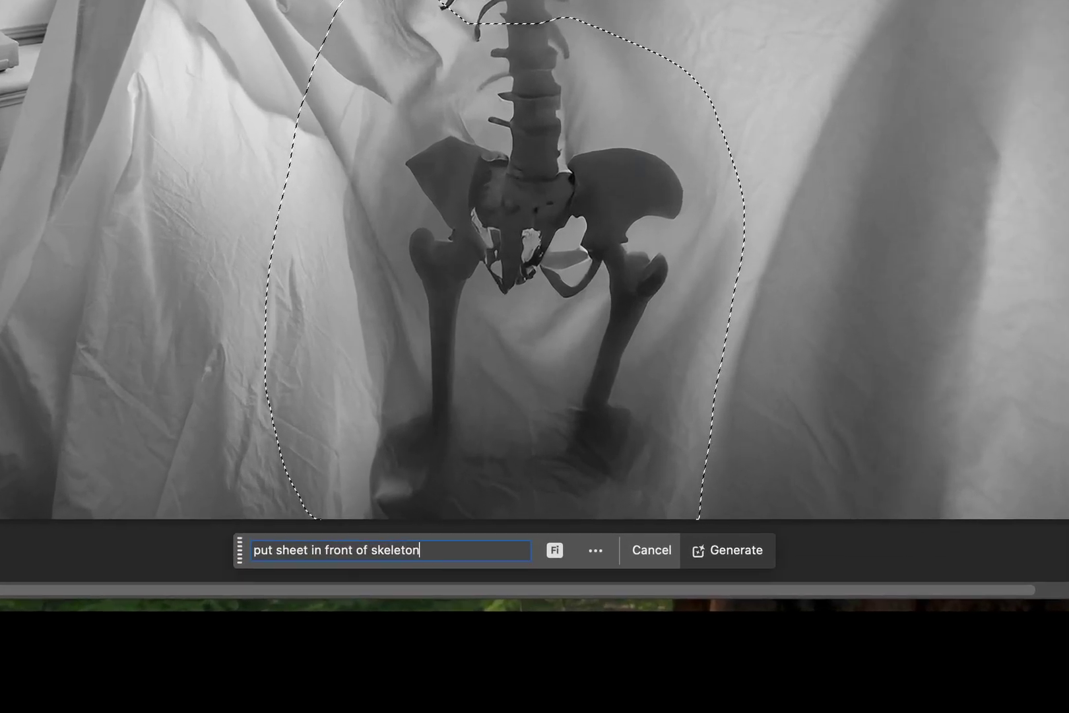
click(736, 554)
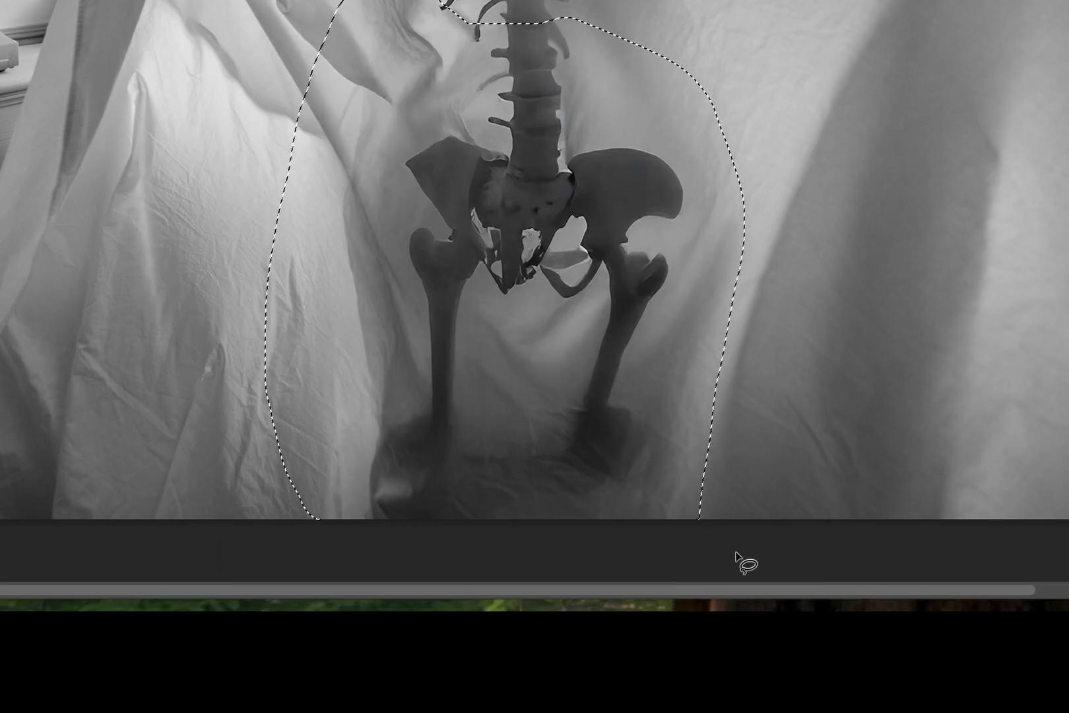
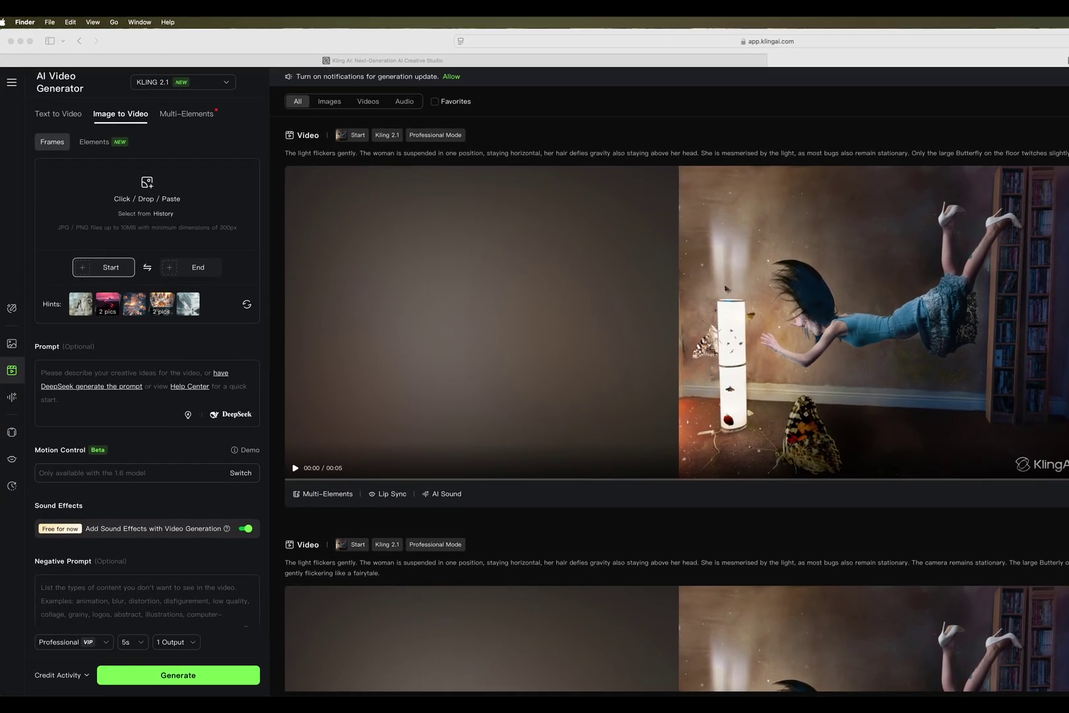
In Kling AI's image-to-video generator, add the skeleton photo as the start frame and use a DeepSeek-generated prompt for it.
drag(1068, 343, 160, 186)
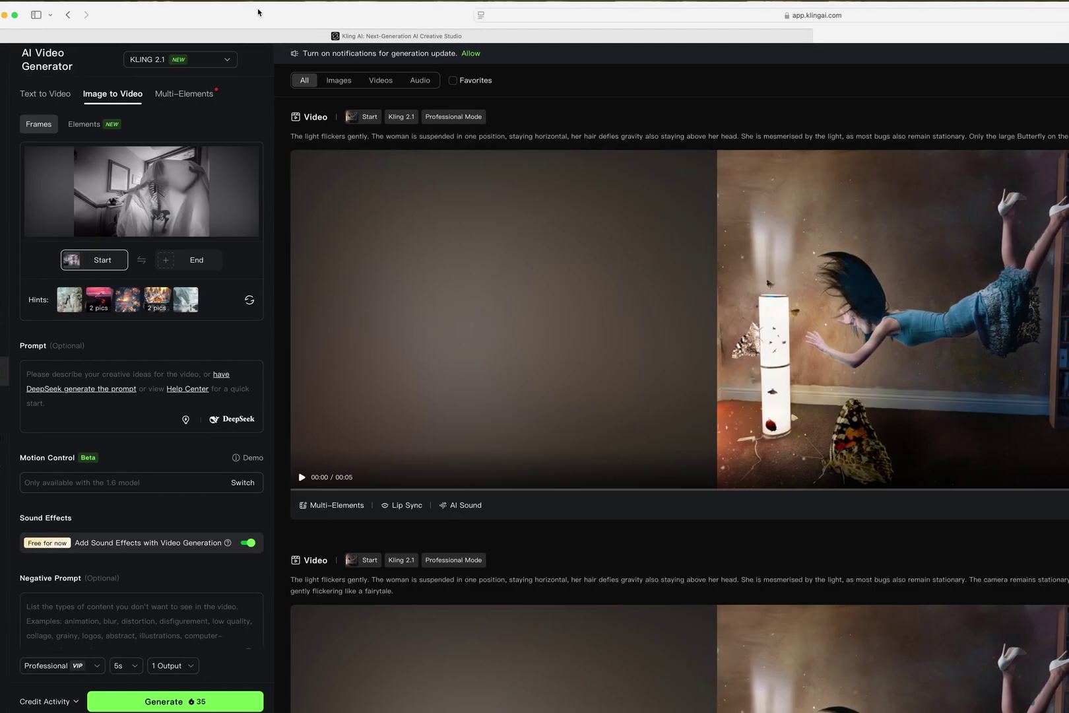
click(236, 419)
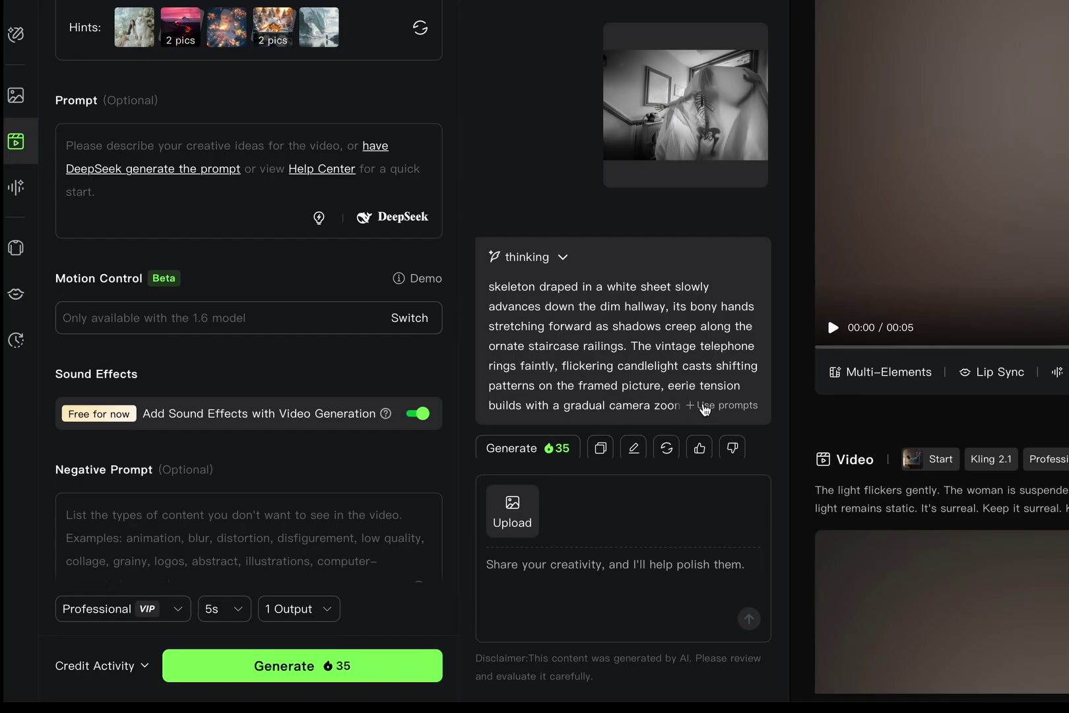
click(724, 409)
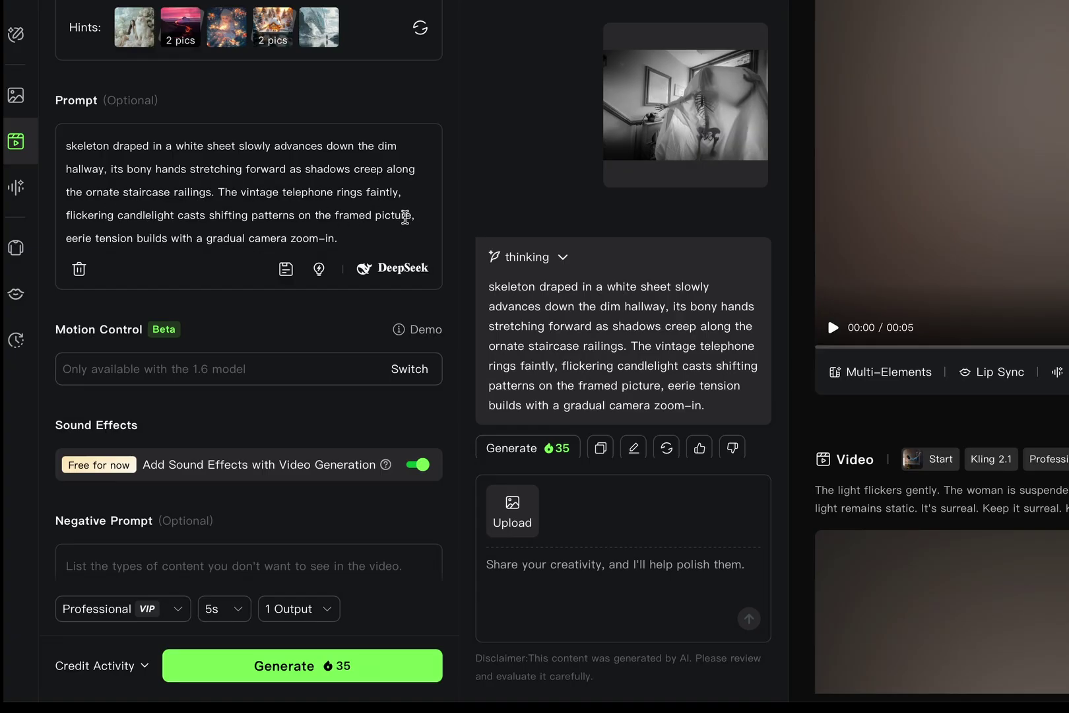
Insert "light is transmitted through the sheet of our ghostly apparition." before "eerie tension" in the prompt and generate the video.
click(419, 216)
text(li)
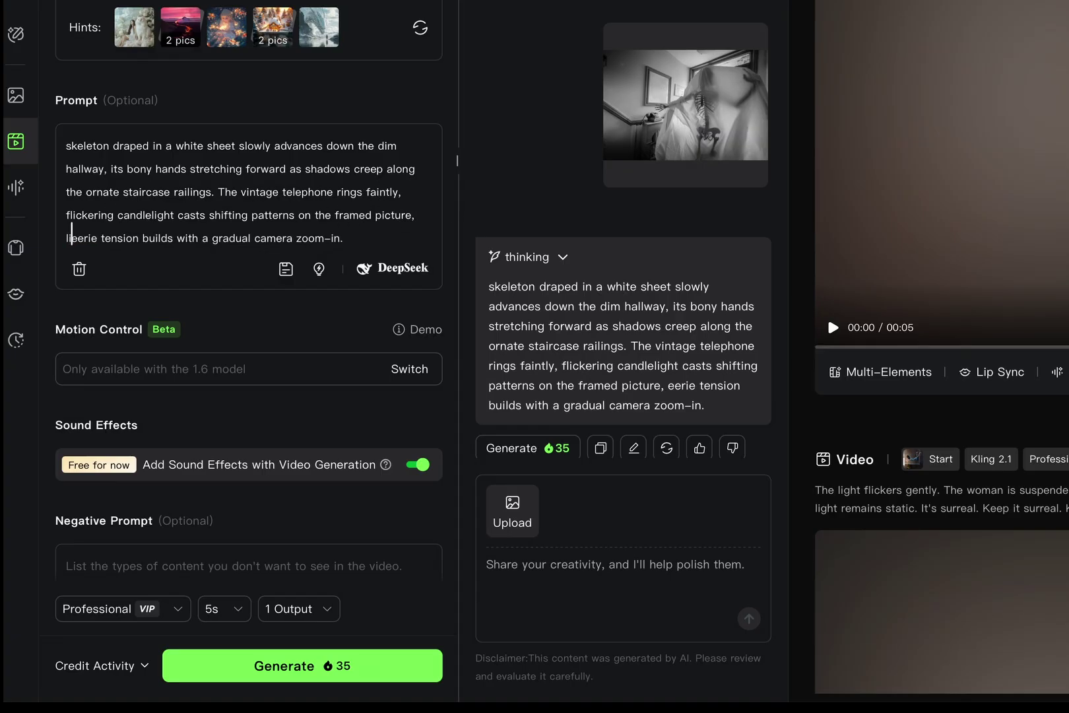
text(ght )
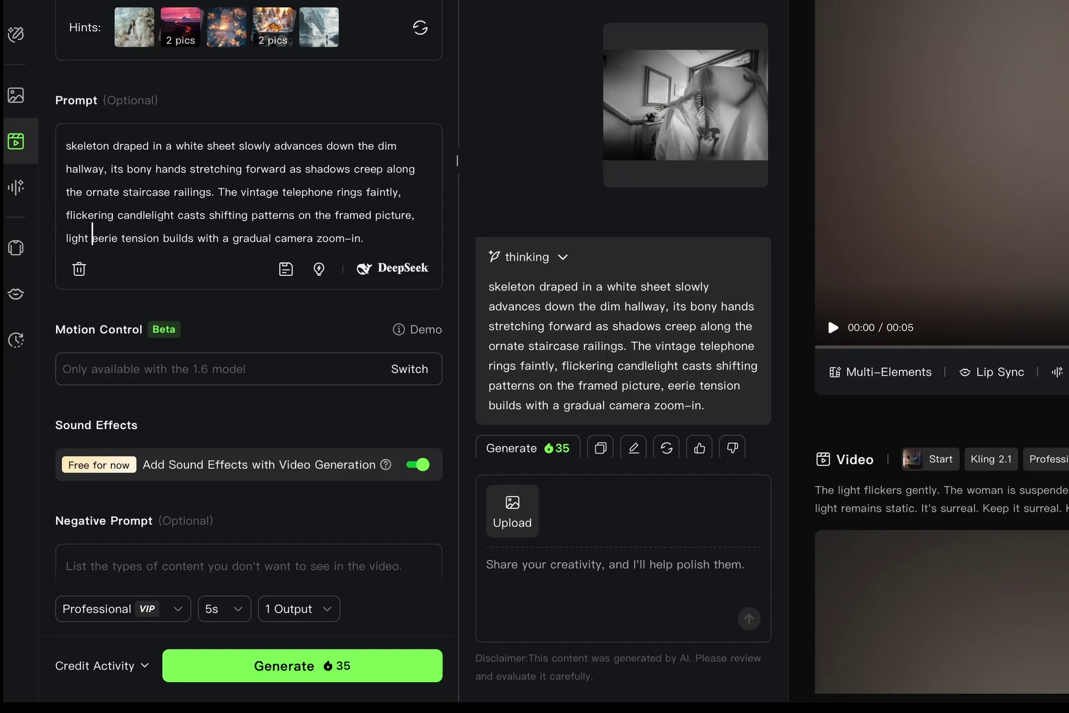
text(is tran)
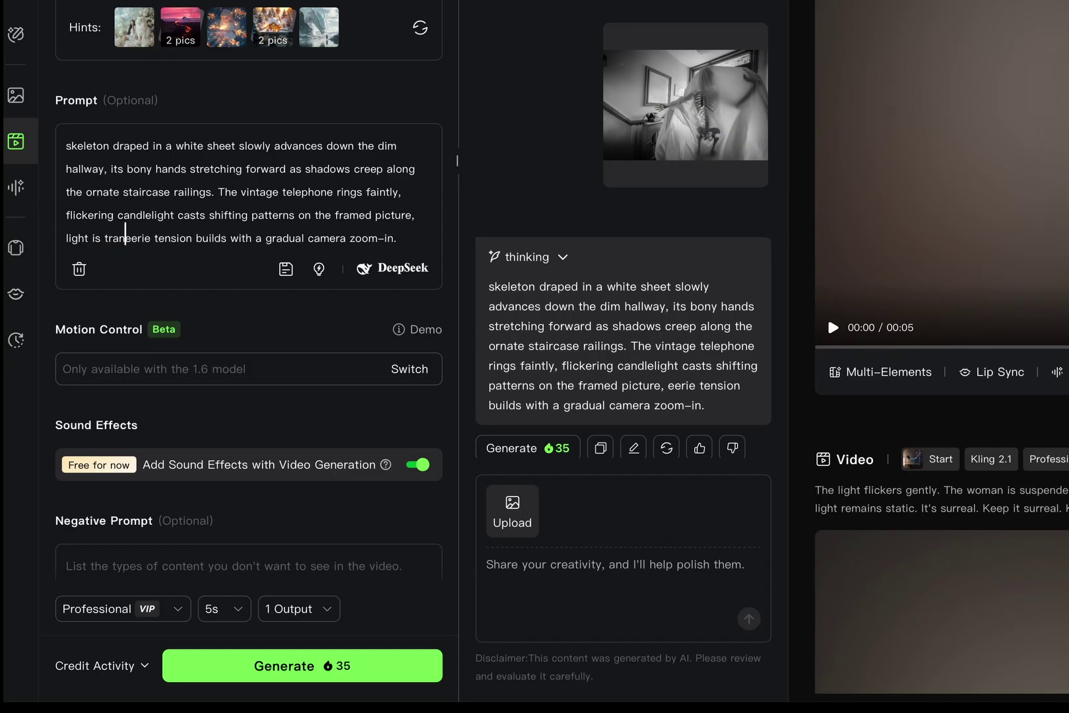
text(s)
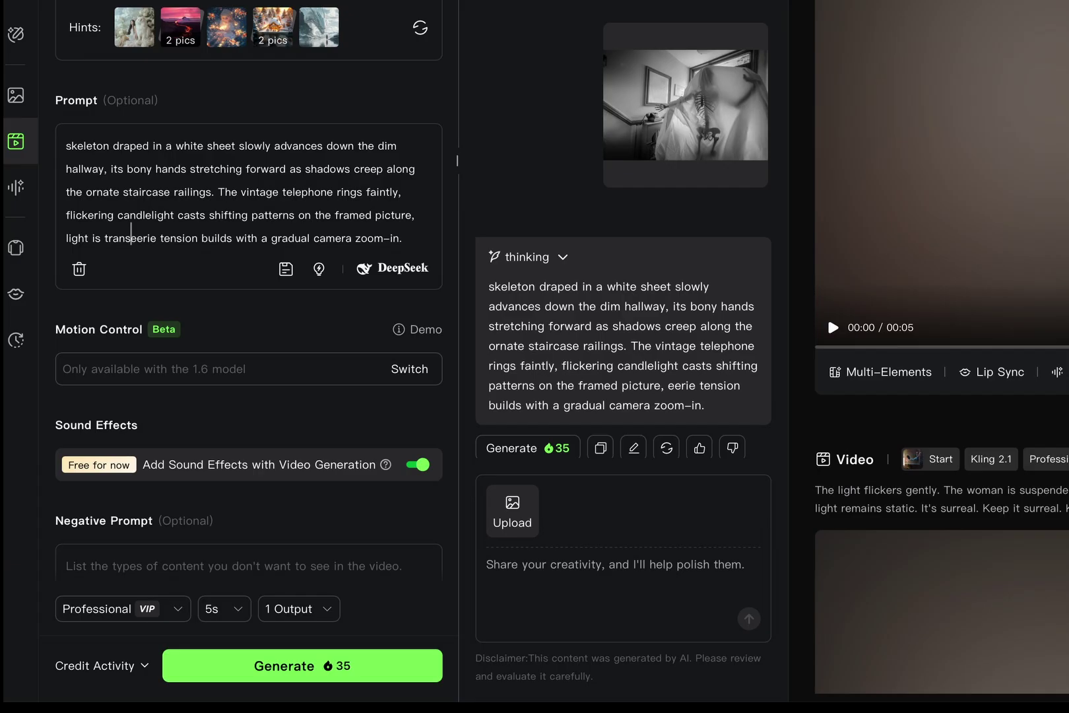
text(mitted throu)
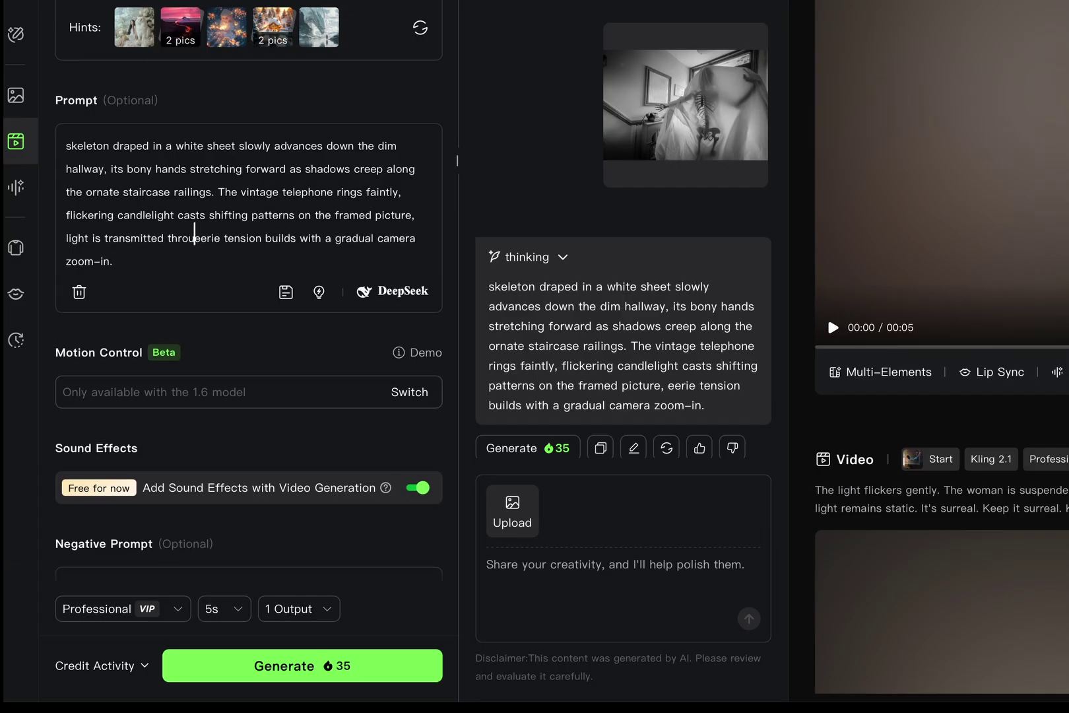
text(gh the sheet)
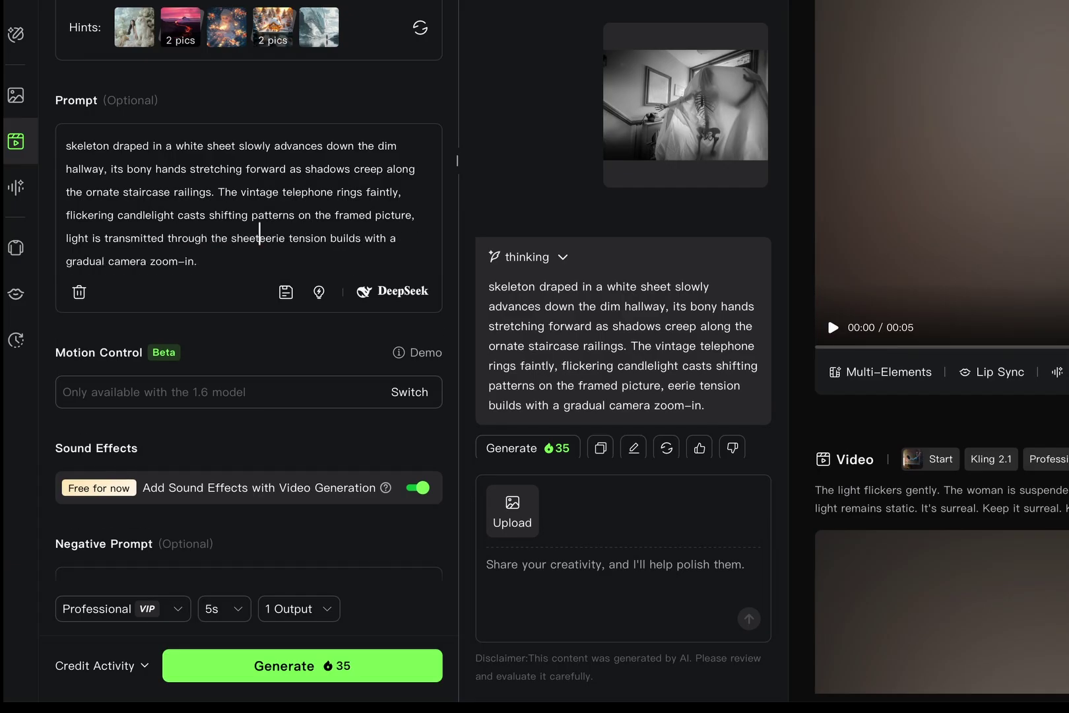
text( of our gh)
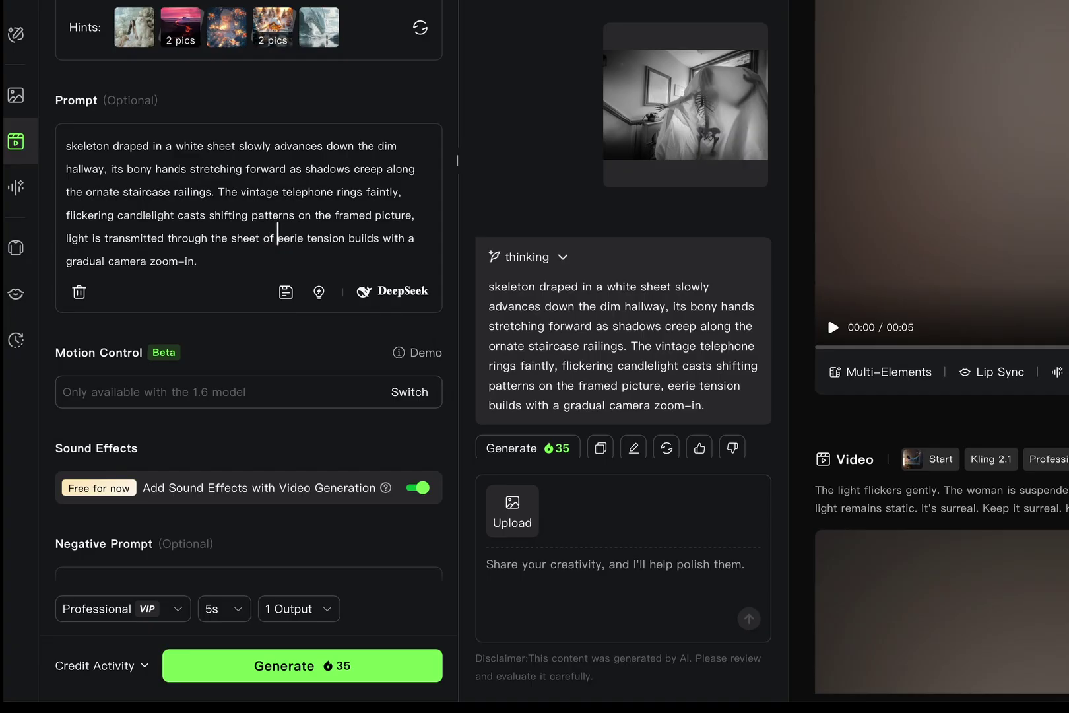
text(ostly app)
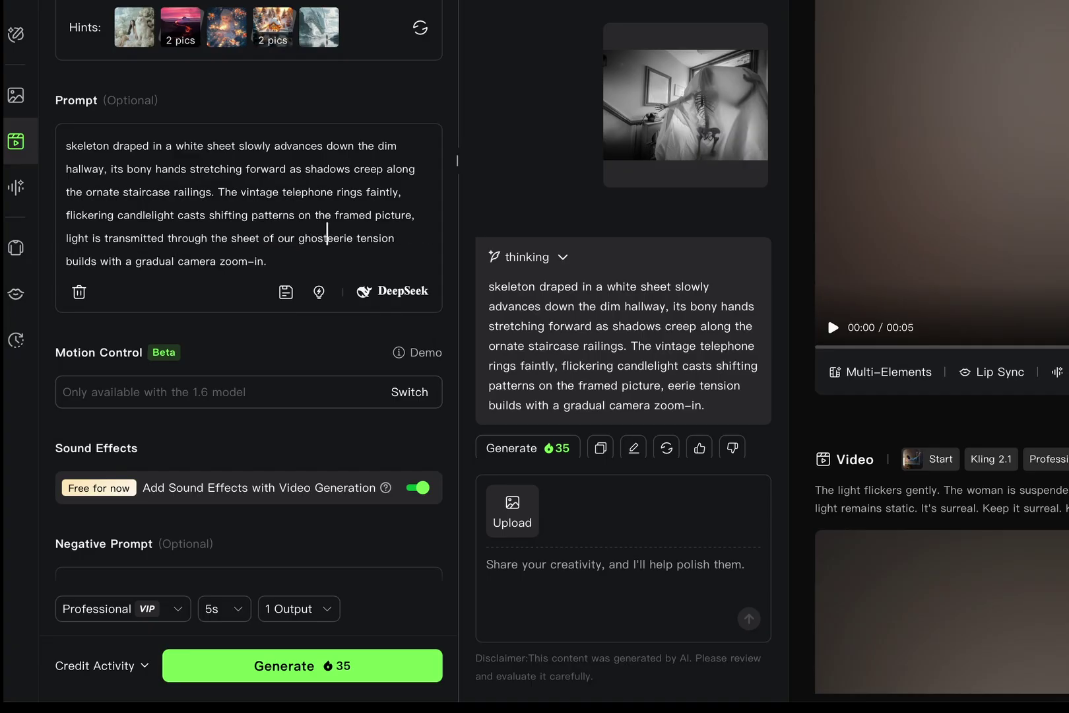
text(ira)
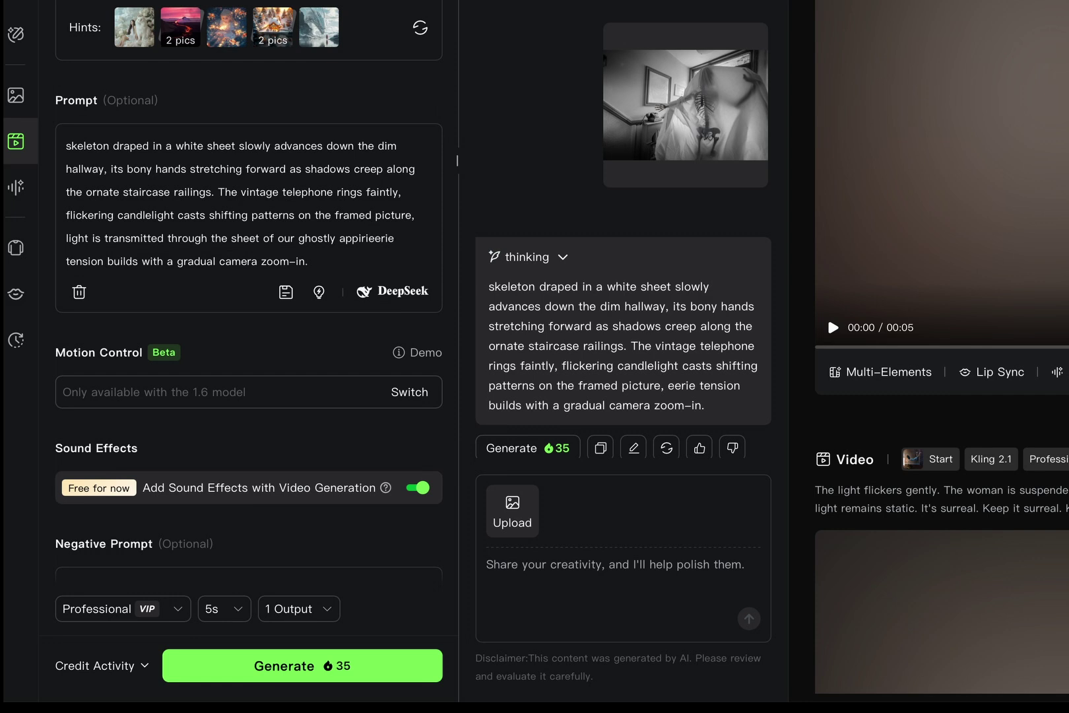
key(BackSpace)
key(BackSpace)
key(BackSpace)
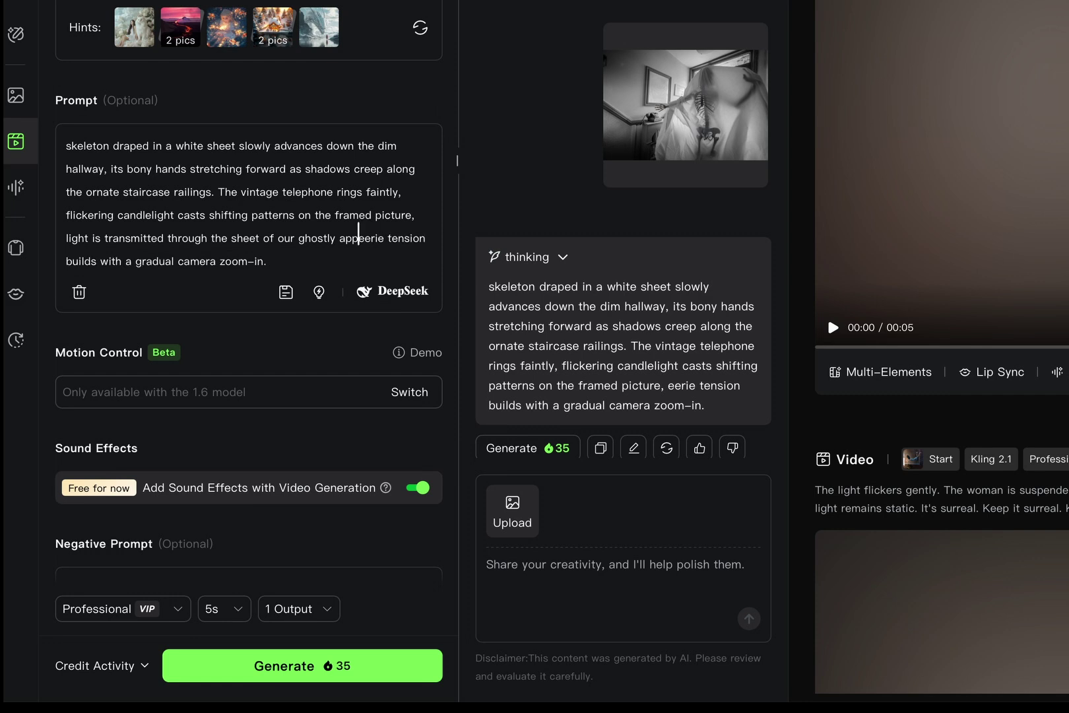
text(arition.)
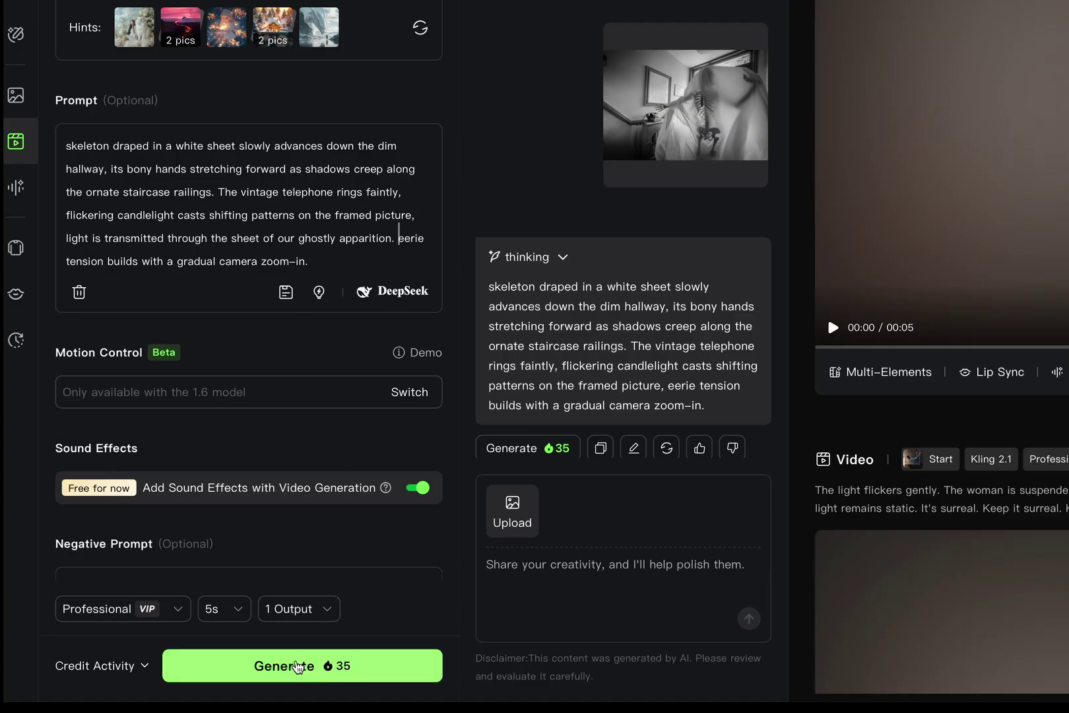
click(297, 667)
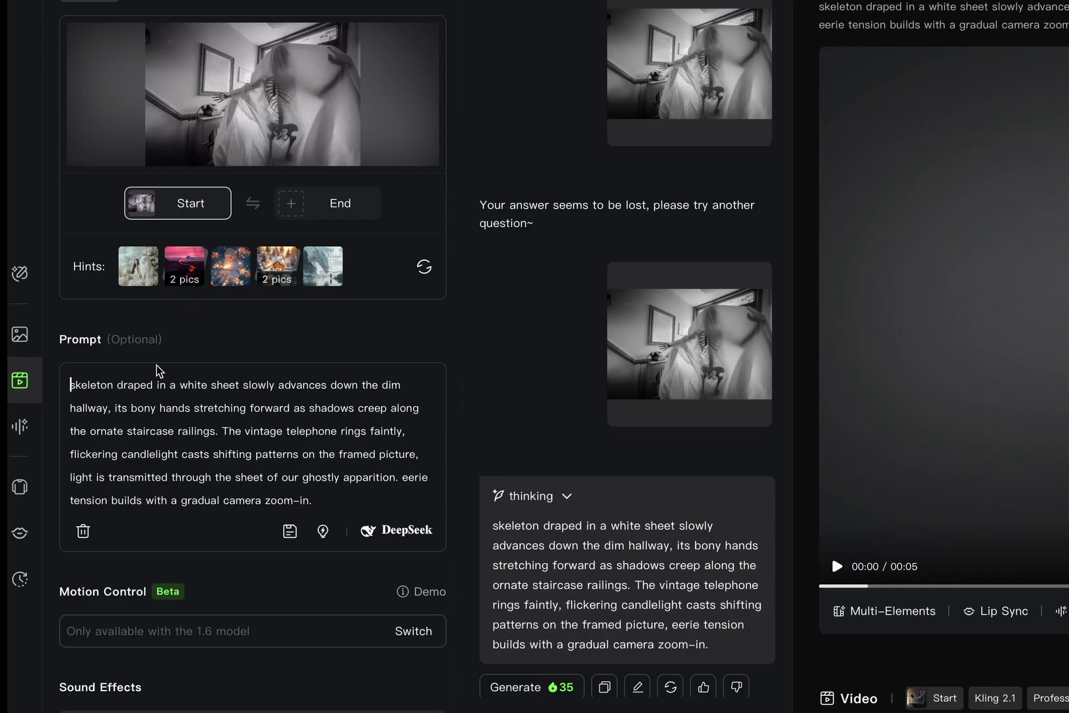
Reword the prompt's opening to "A skeleton draped in a white sheet slowly advances towards the camera. Its bony hands".
text(A)
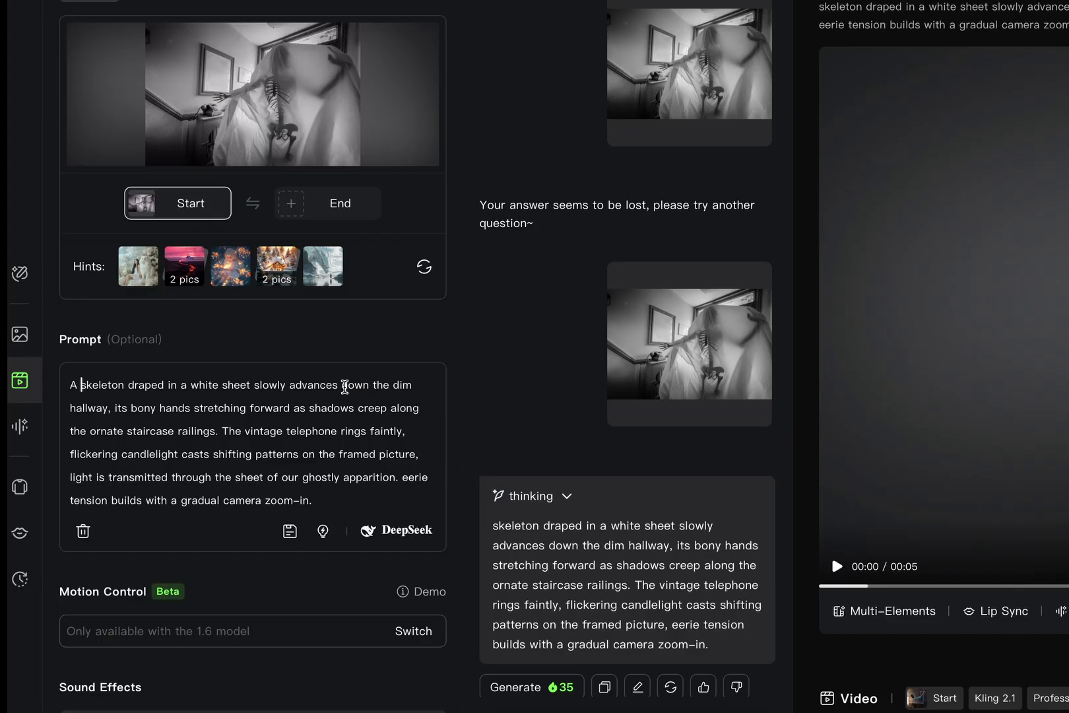
drag(343, 386, 102, 410)
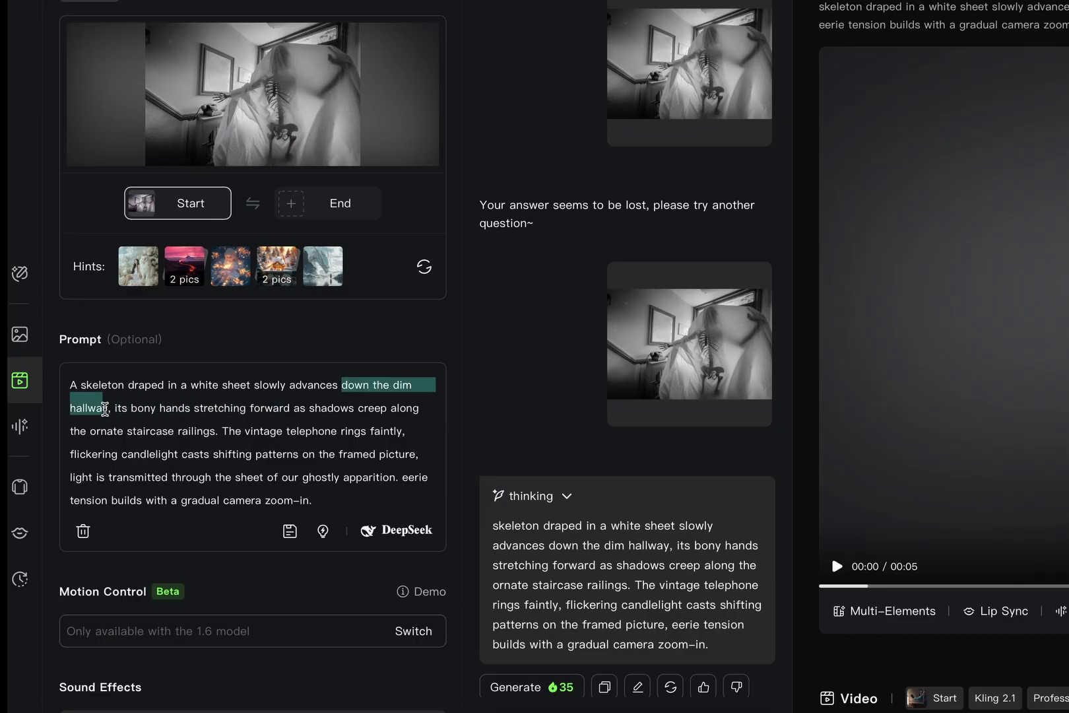
text(towards t)
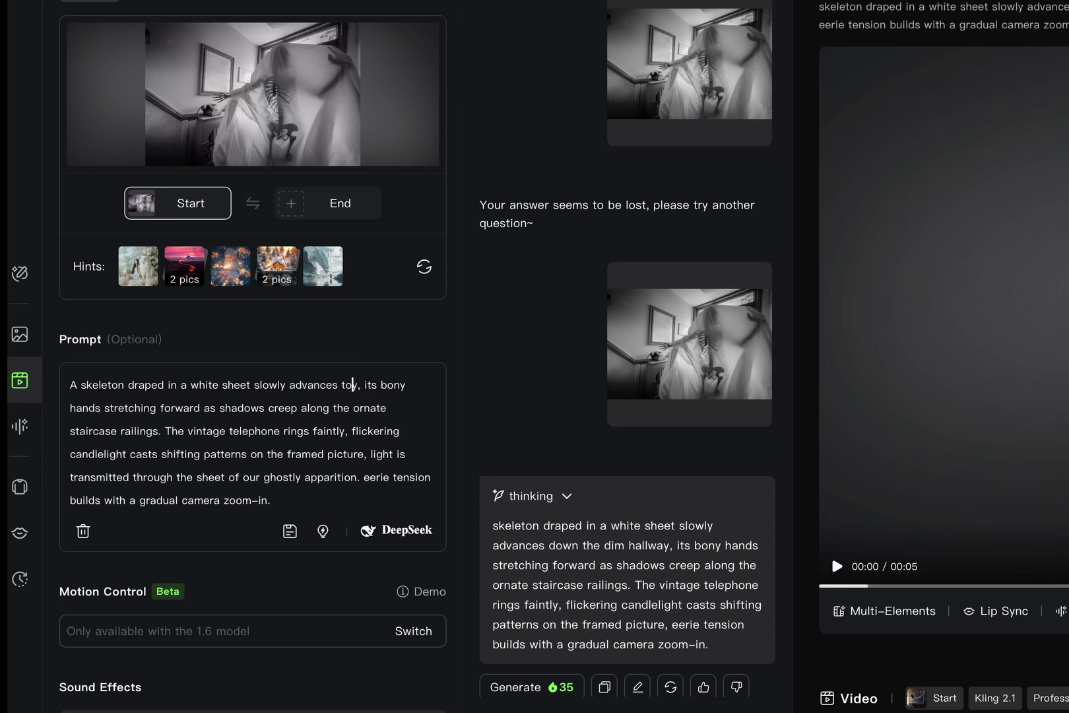
text(he )
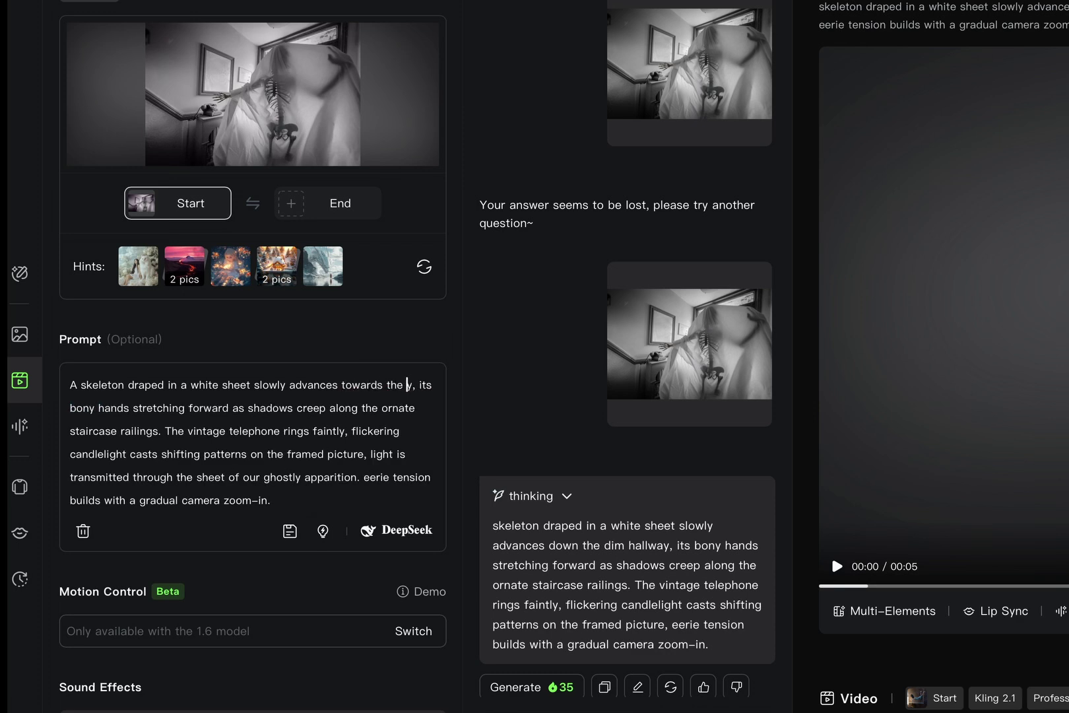
text(cane)
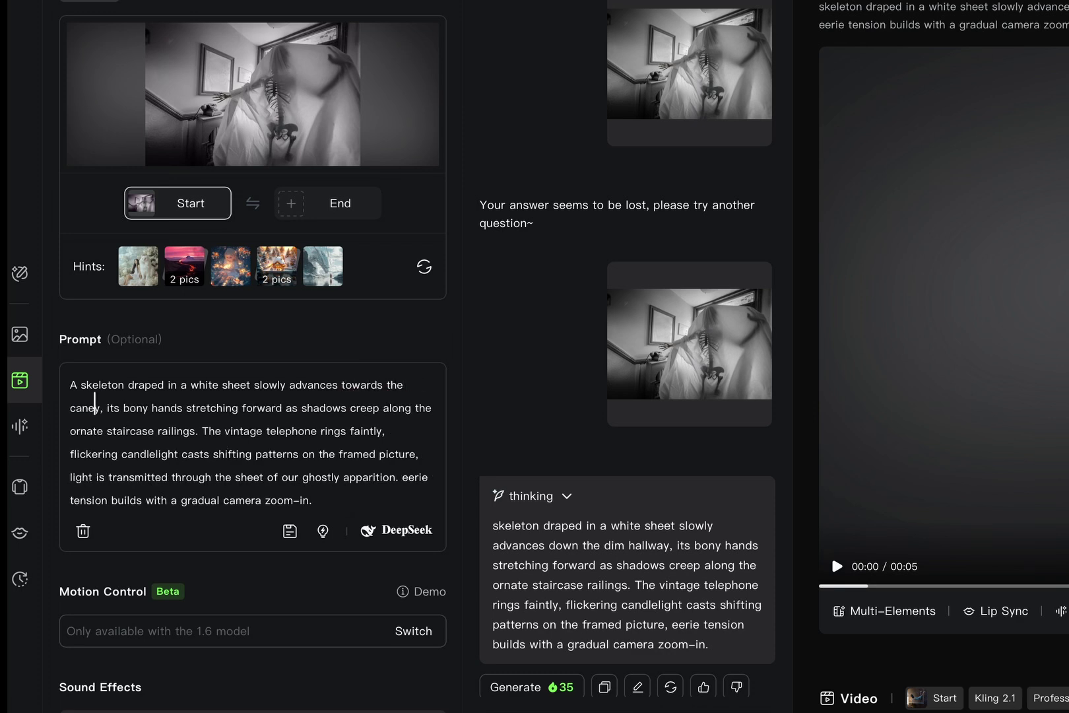
key(BackSpace)
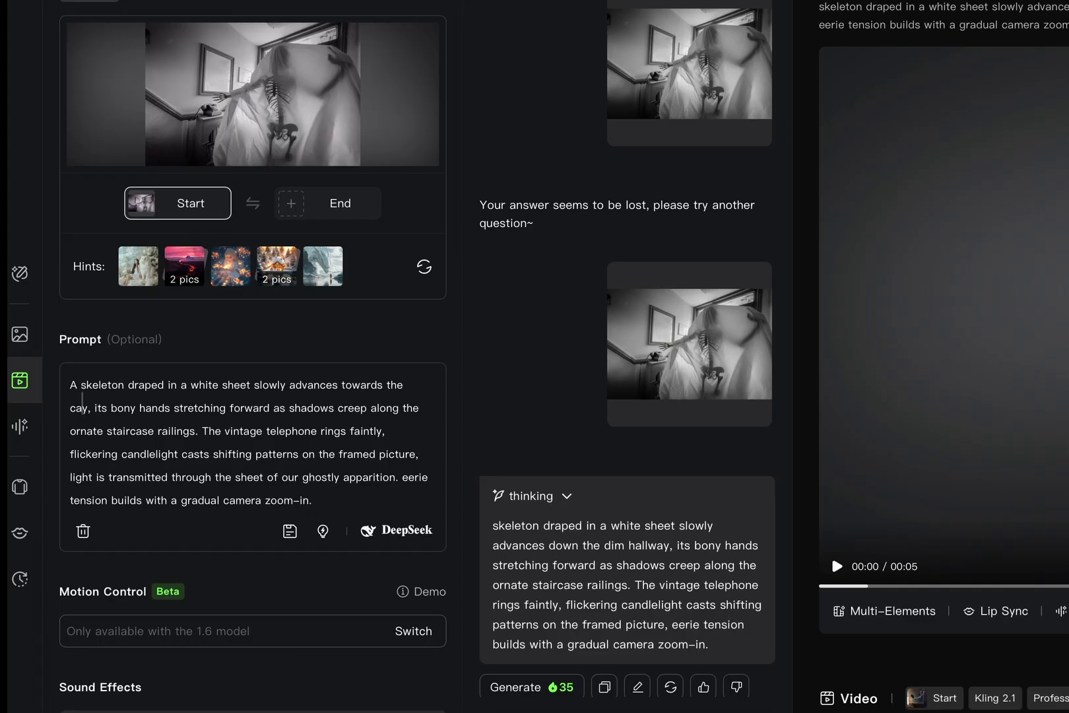
key(Delete)
key(Delete)
key(Delete)
key(Delete)
text(mera. I)
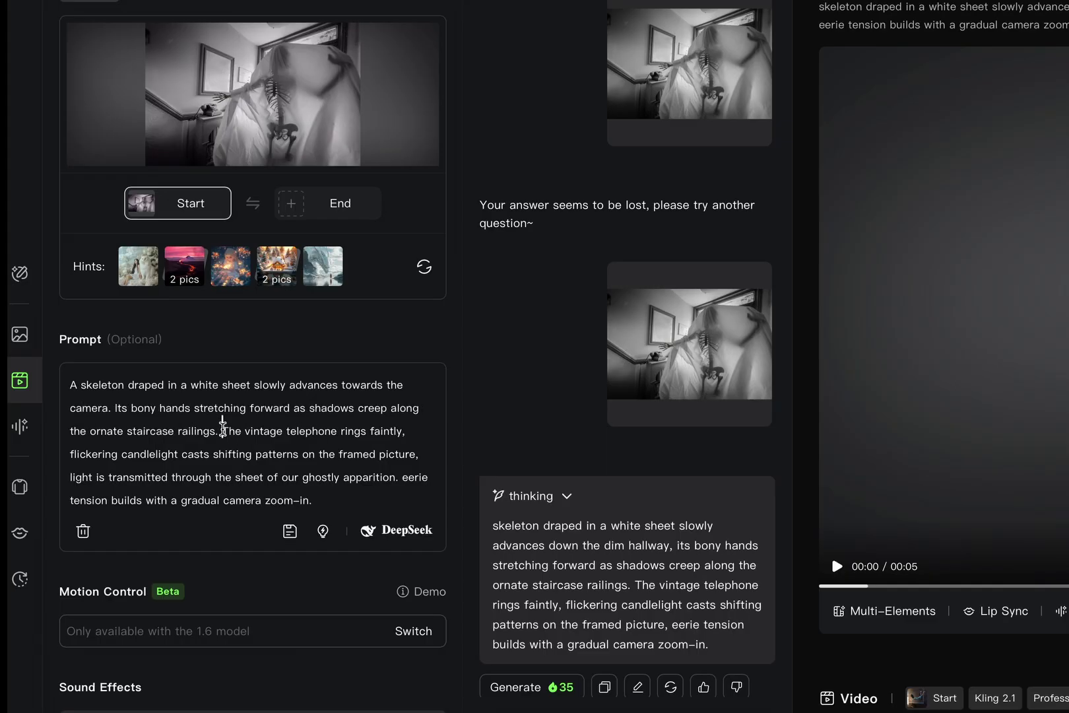
Replace the phrase about the vintage telephone in the prompt with "The sheet gently ripples as the figure behind gets closer.".
drag(223, 426, 408, 432)
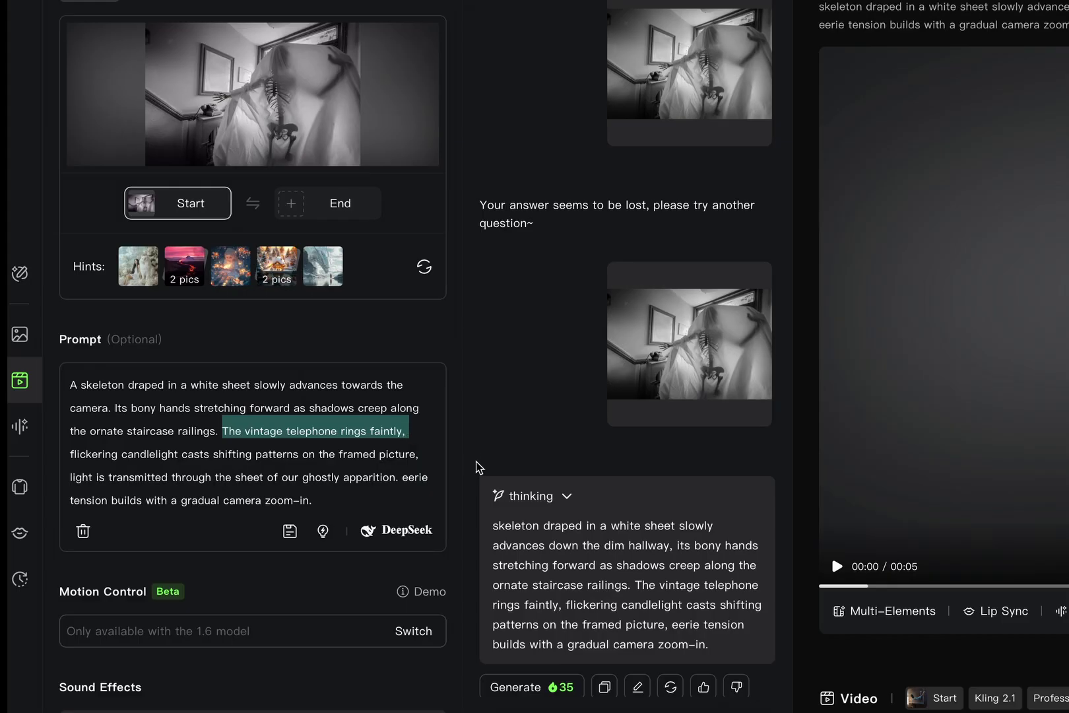
key(BackSpace)
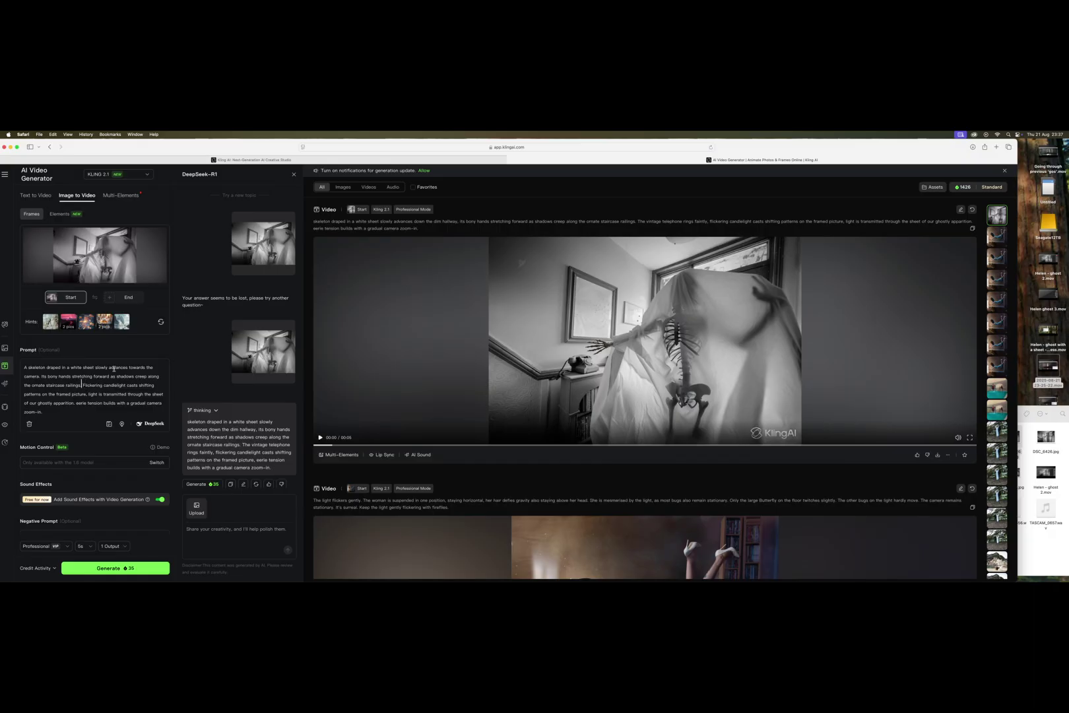
text(The a)
text(heet ge)
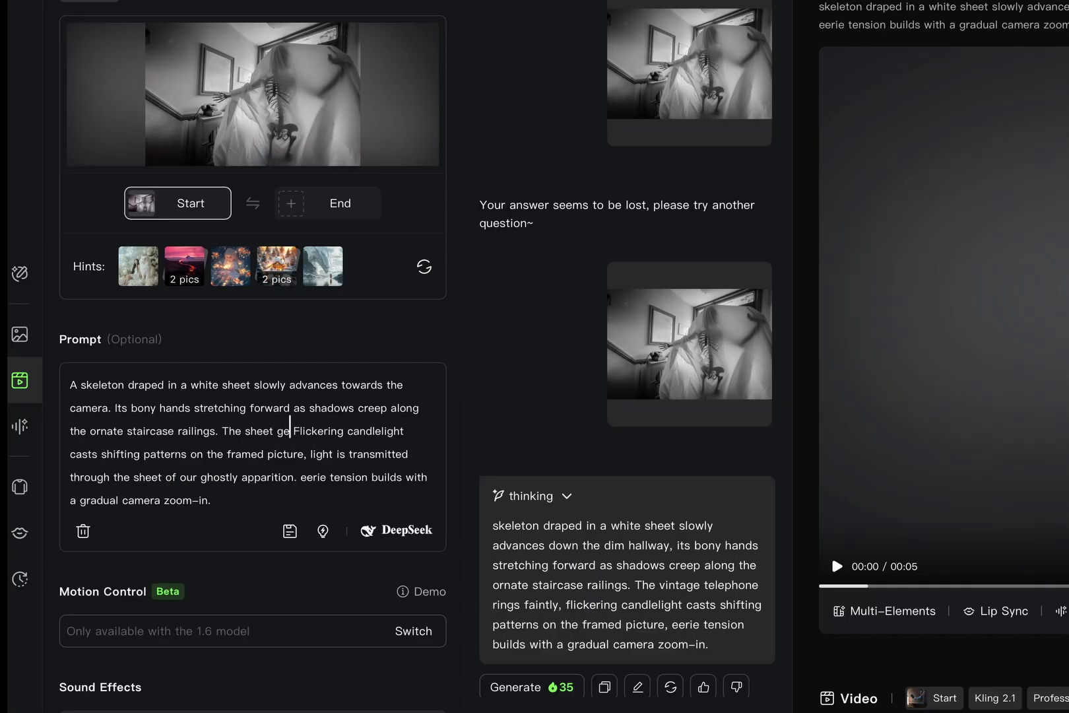
text(ntly r)
text(ipple)
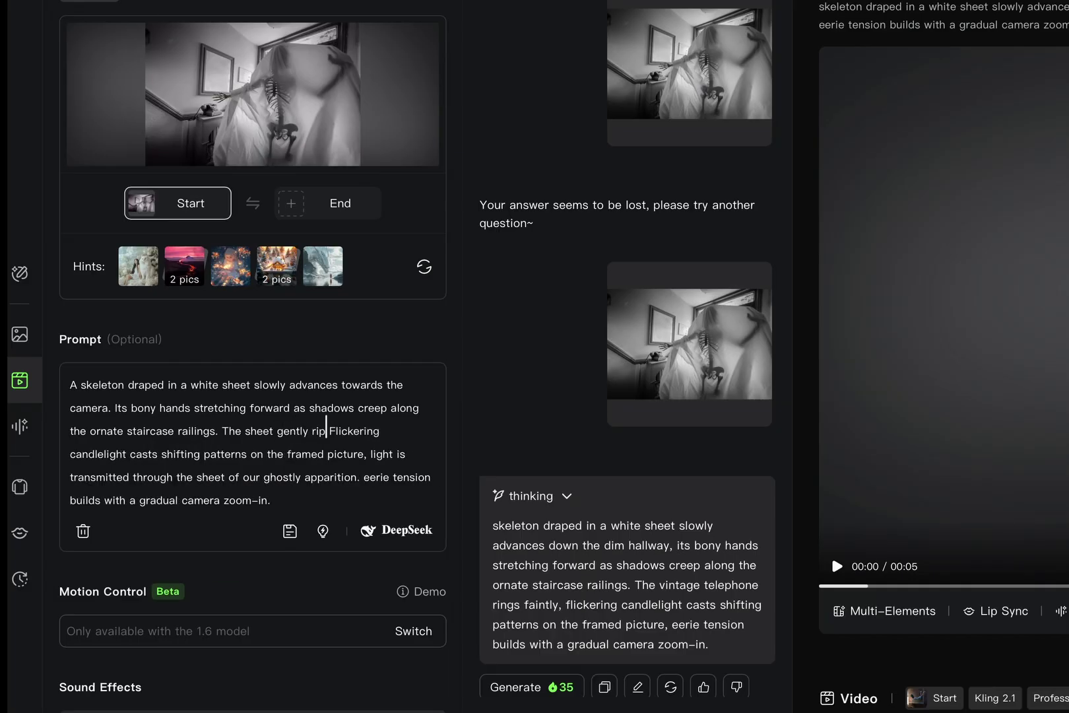
text(s as the figu)
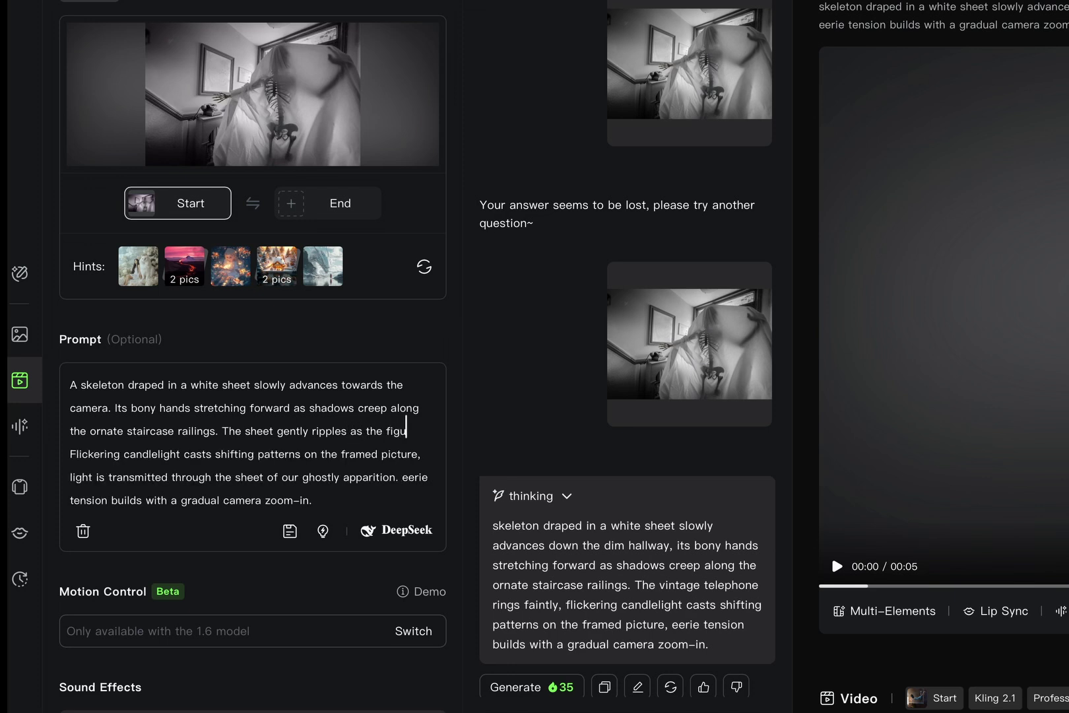
text(re be)
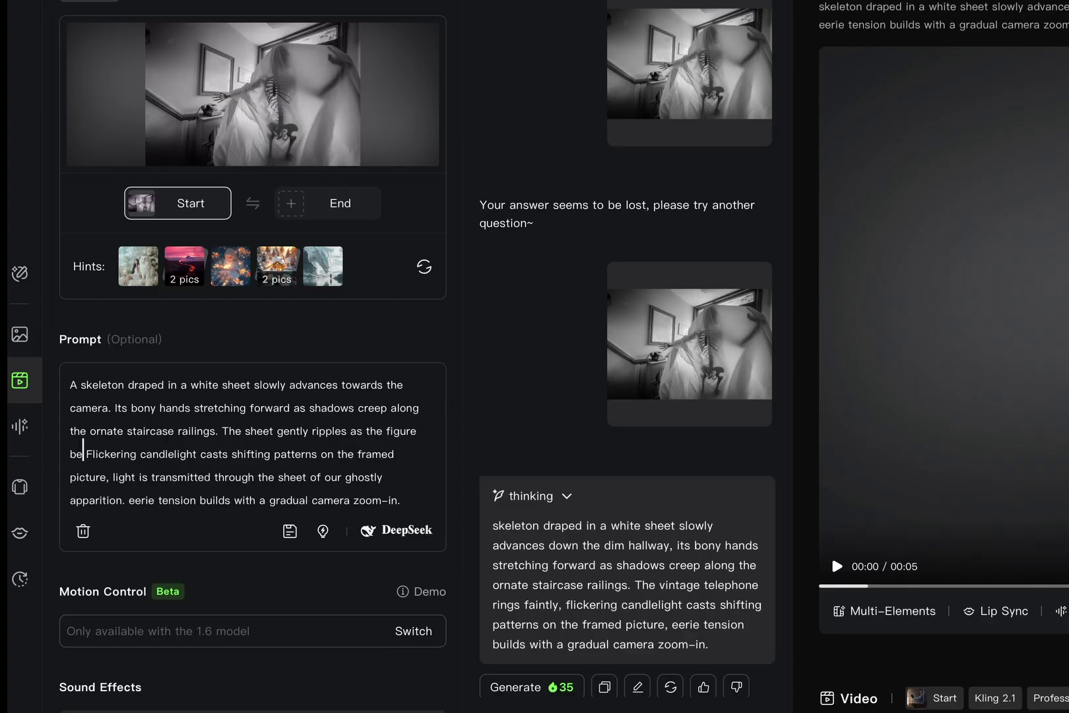
text(hi)
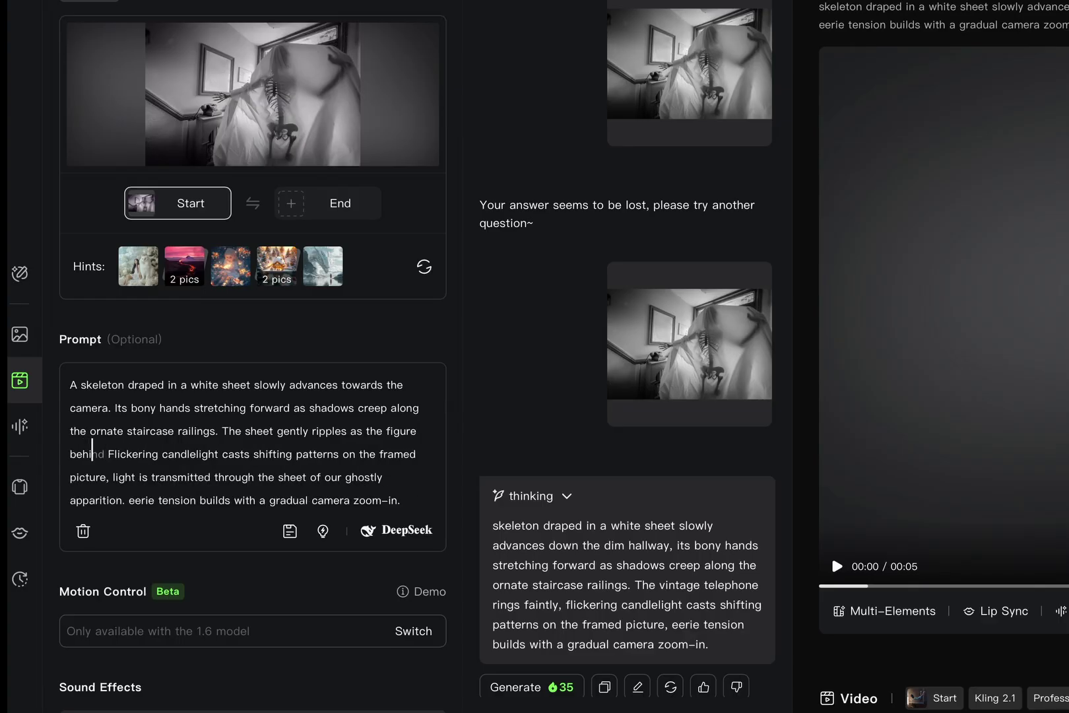
text(nd turns)
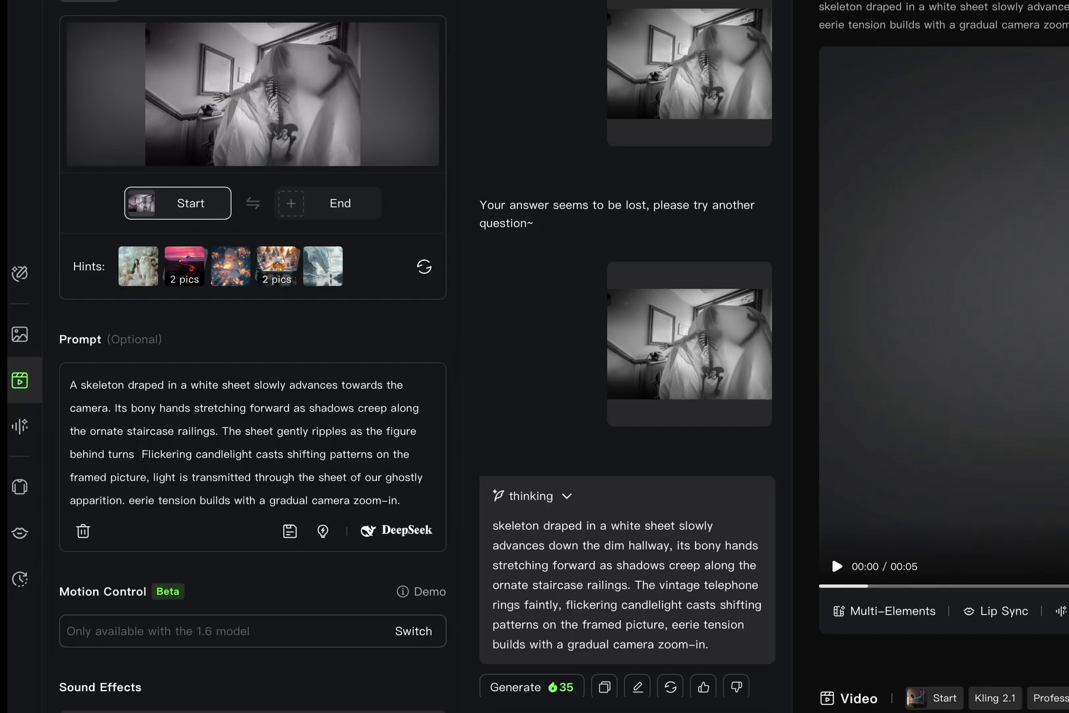
key(BackSpace)
key(BackSpace)
key(BackSpace)
key(BackSpace)
key(BackSpace)
key(BackSpace)
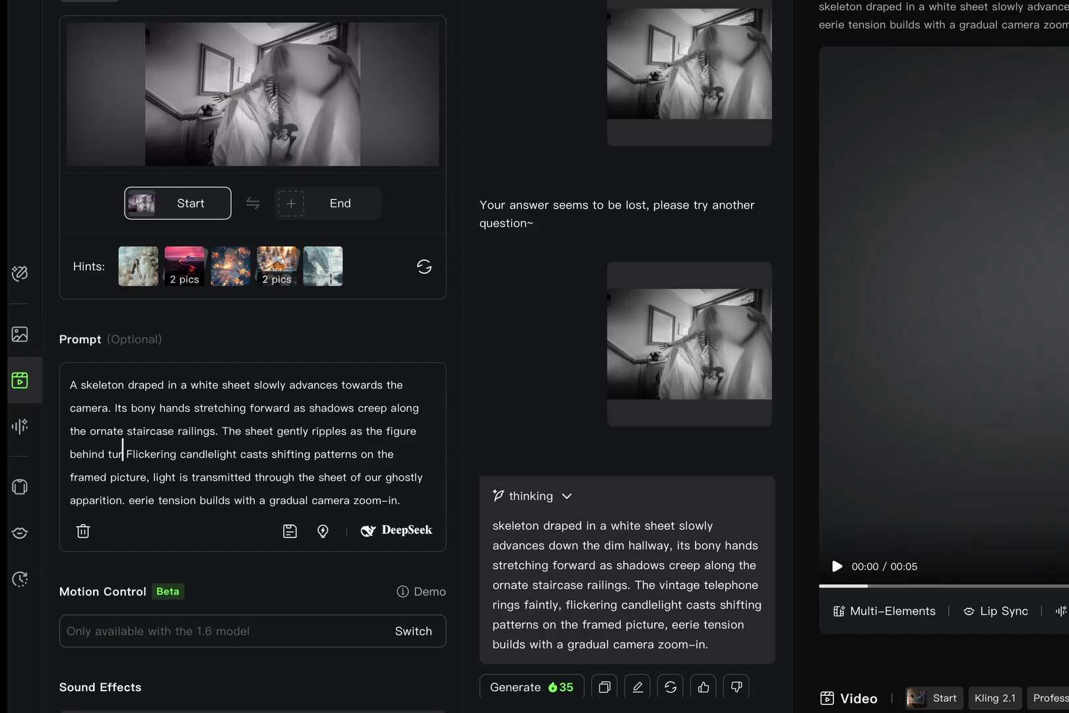
text(gets clos)
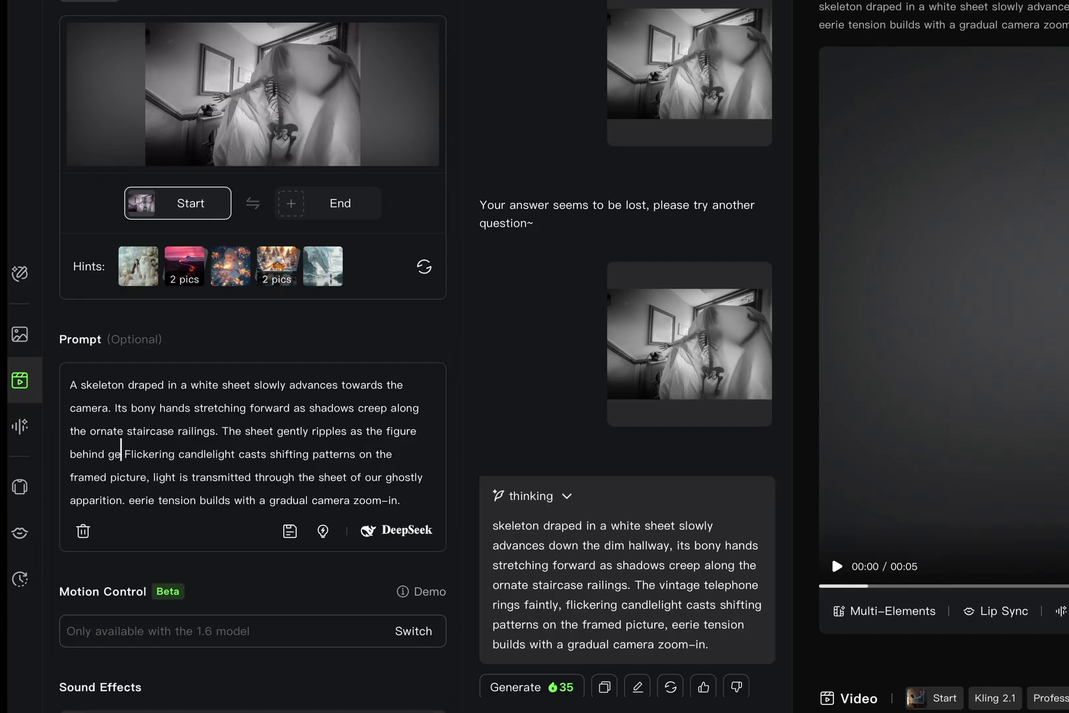
text(er.)
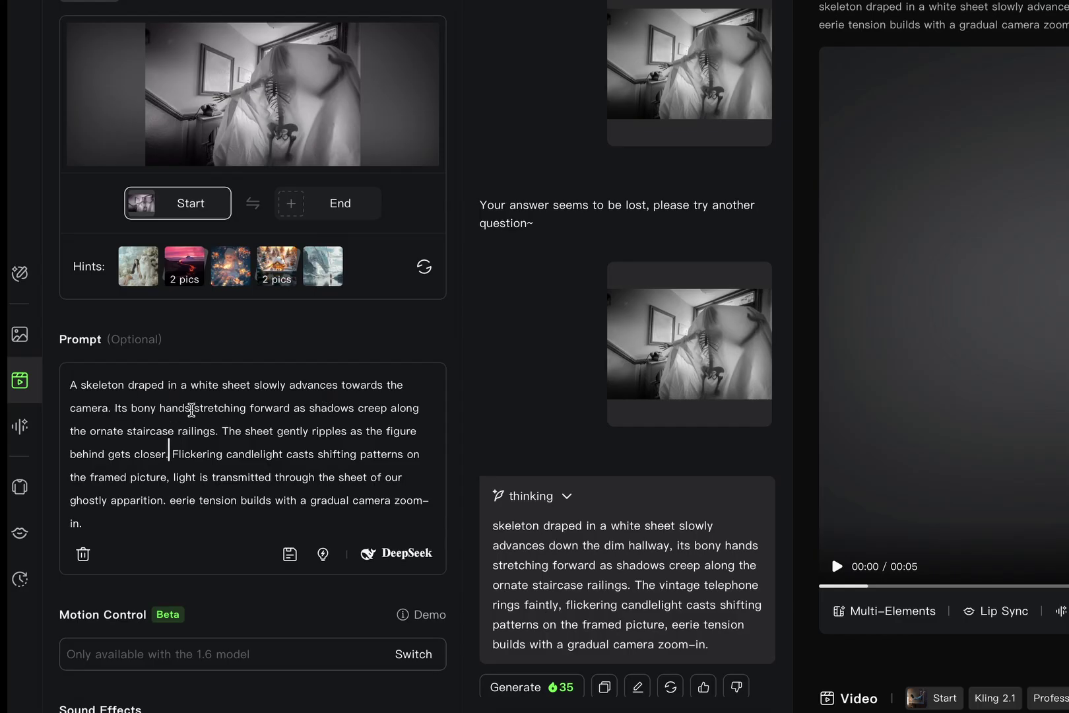
Change "hands" to "hand" and "behind" to "underneath" in the prompt, and try to generate a new video.
key(BackSpace)
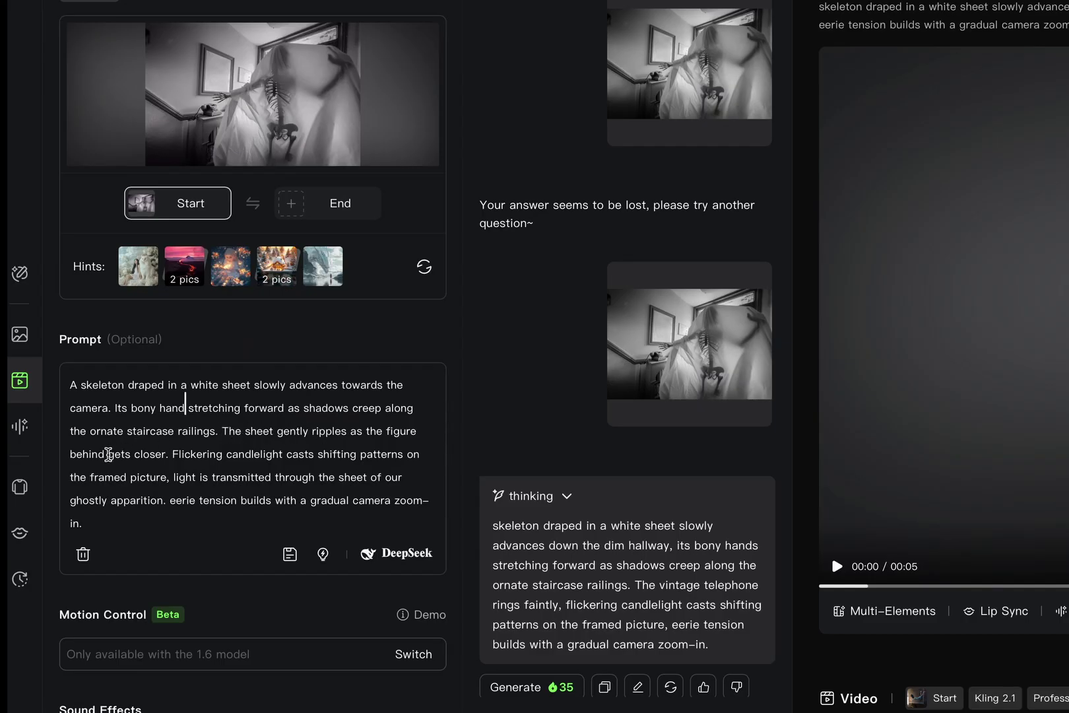
drag(105, 454, 61, 455)
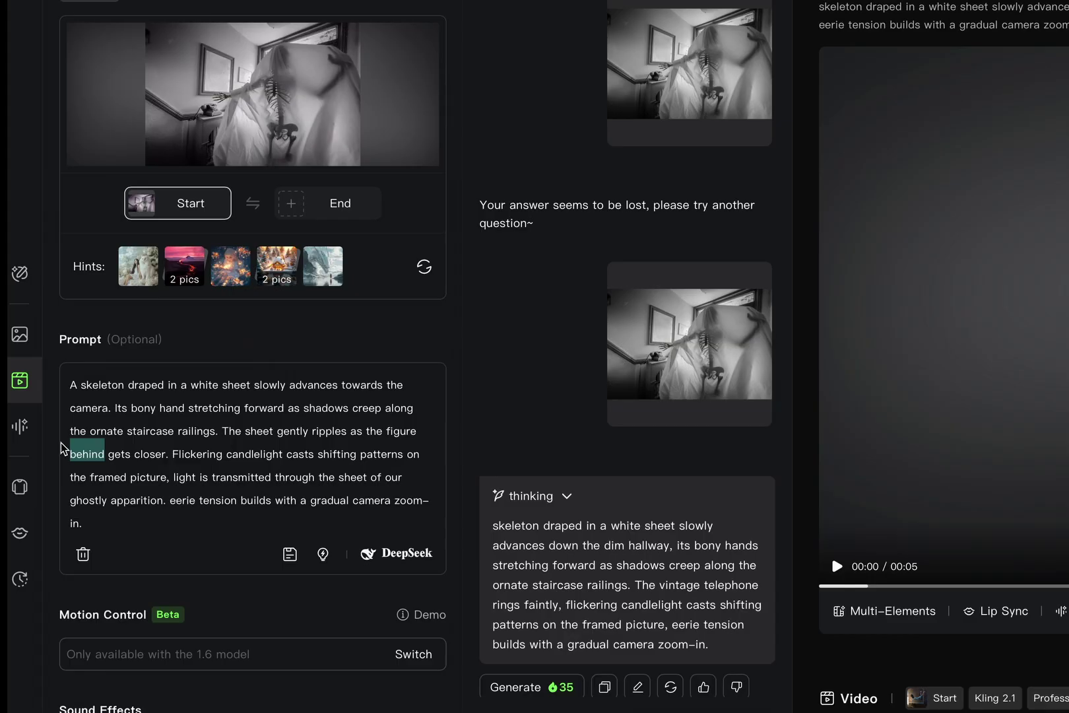
key(BackSpace)
text(undernea)
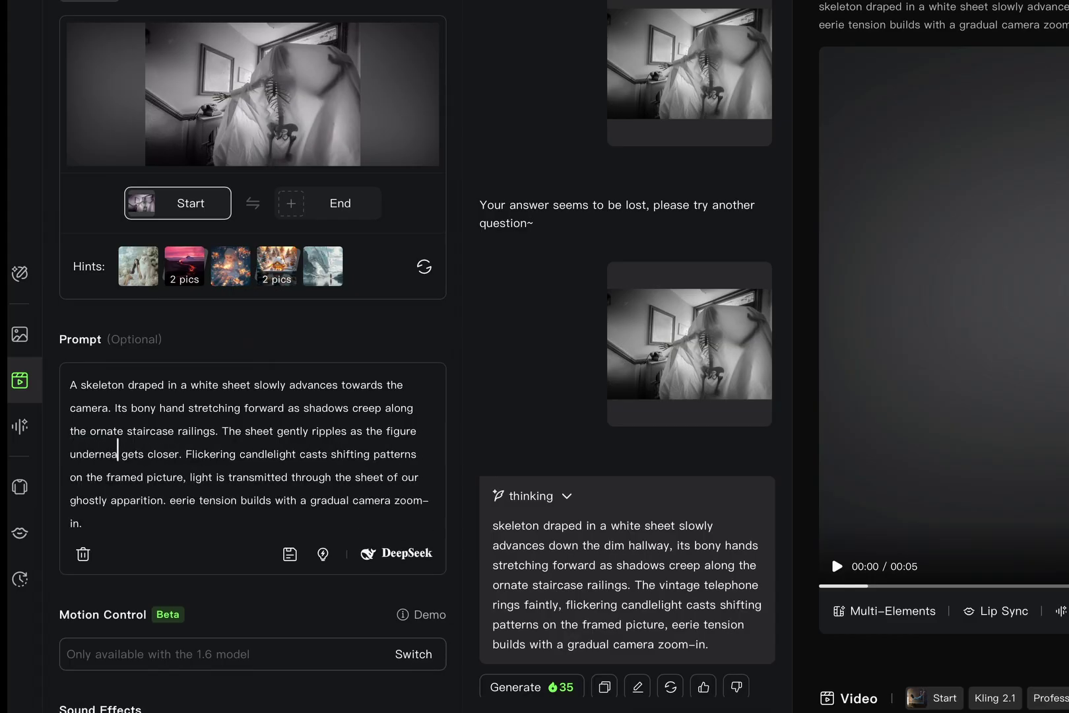
text(th)
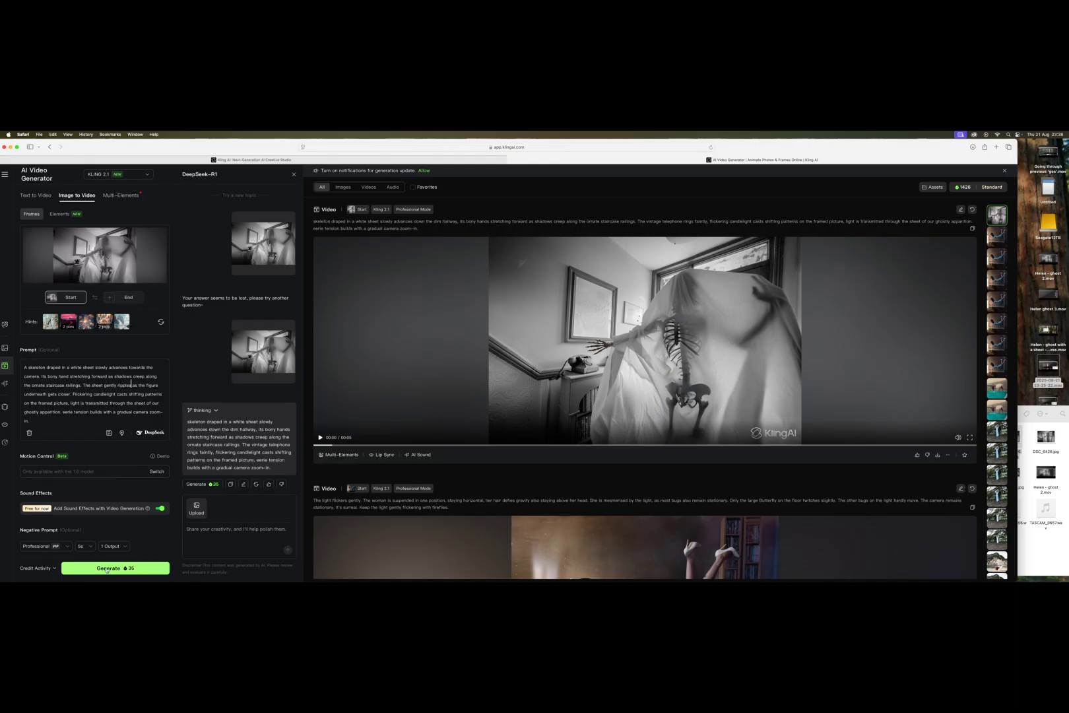
click(106, 569)
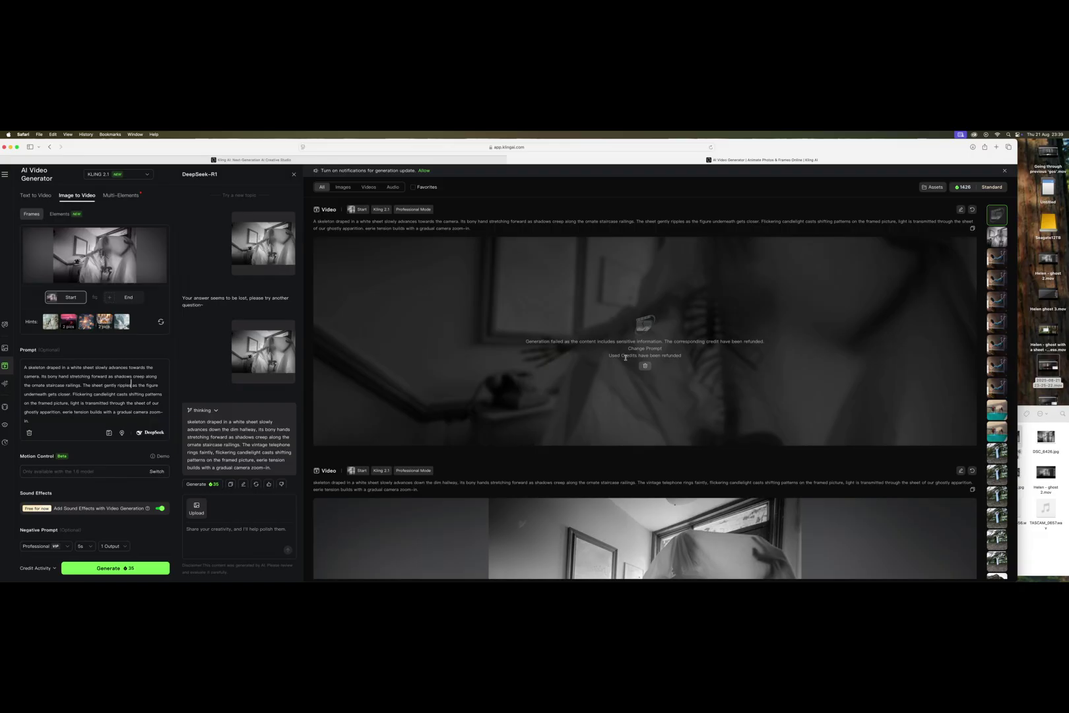
Replace "as the figure underneath gets closer" in the prompt with "as air moves around the hallway".
shift+click(71, 394)
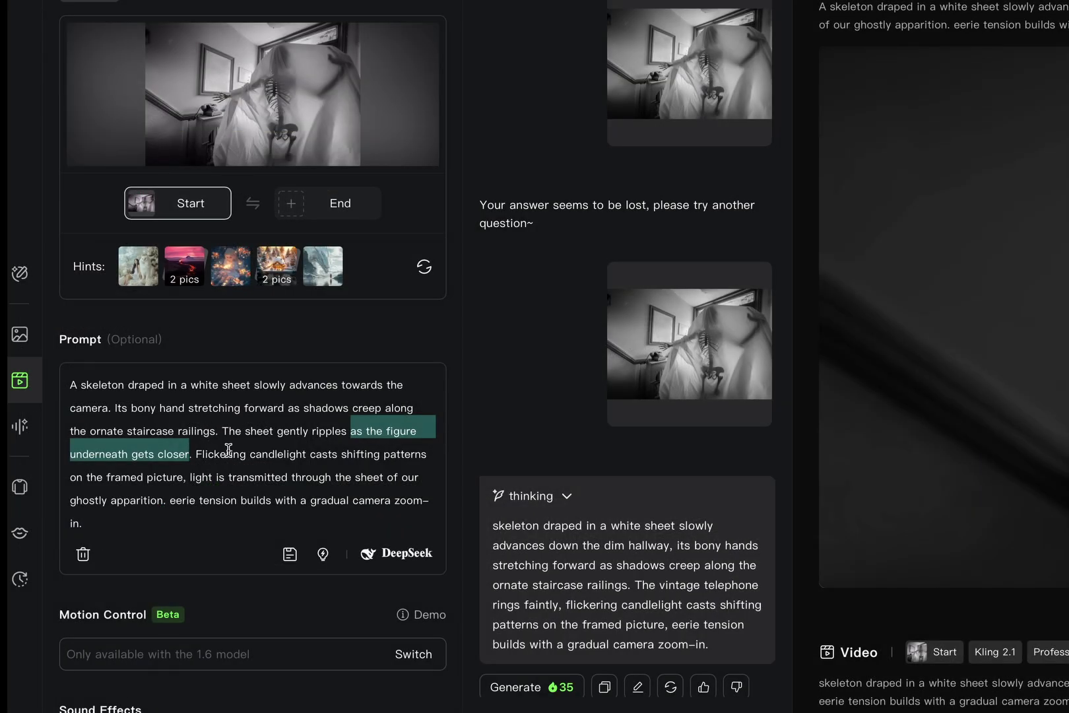
text(as air )
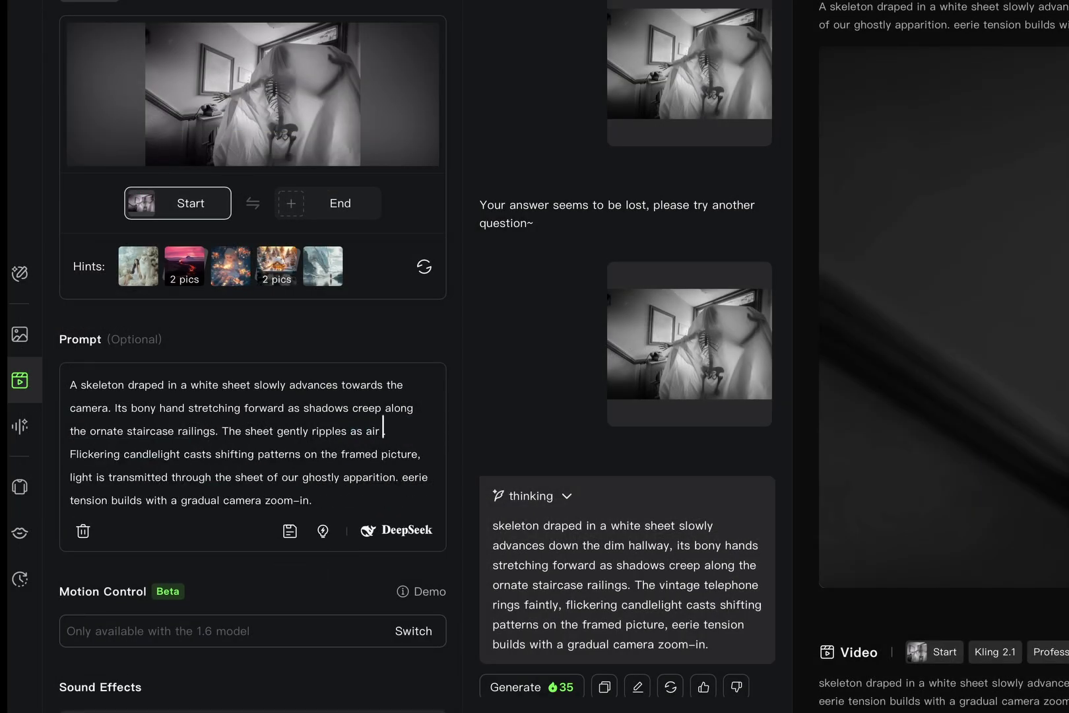
text(moves arou)
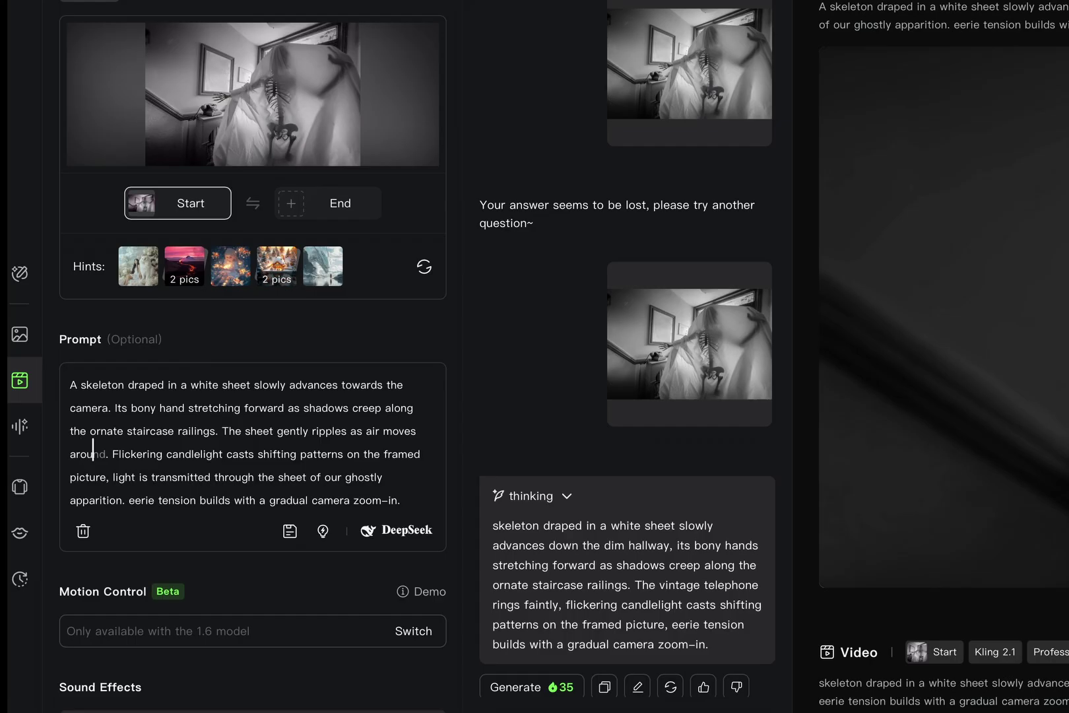
text(nd the )
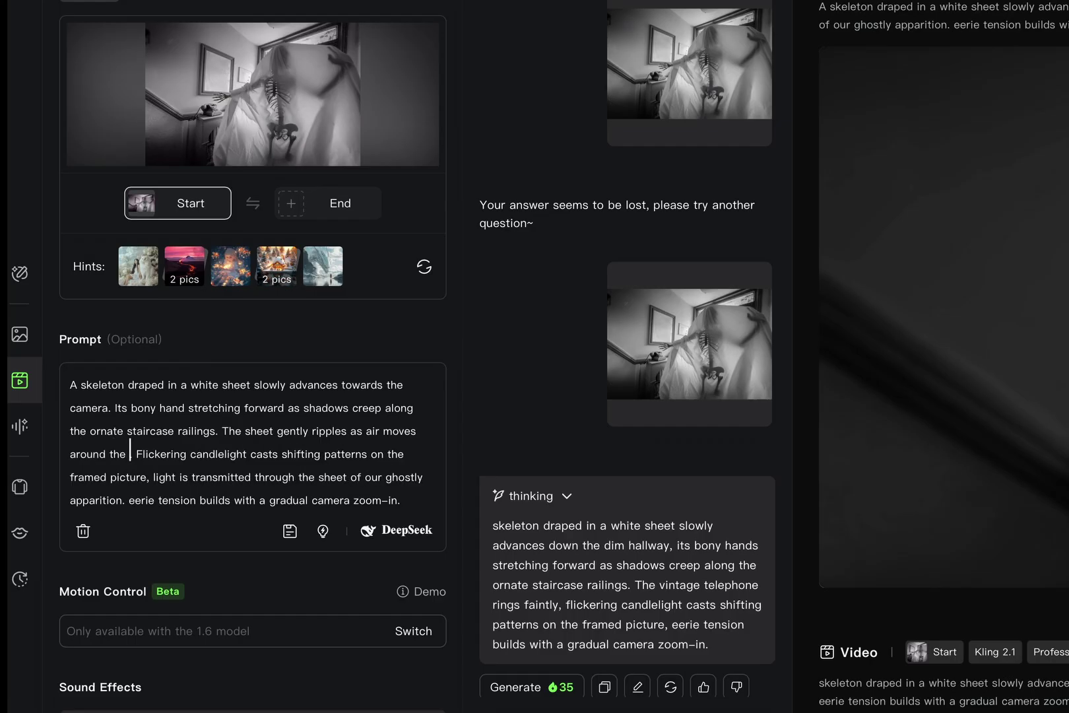
text(hallway.)
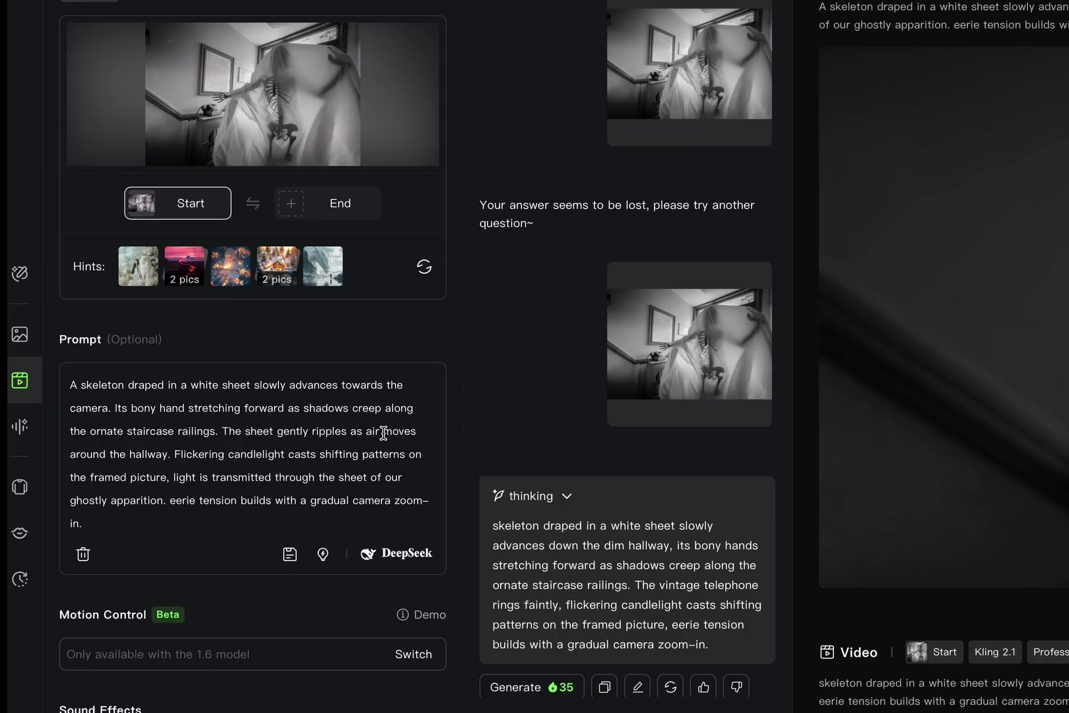
Change "moves around" to "flows through" in the prompt's sentence about the rippling sheet, and generate a new video.
drag(401, 433, 421, 433)
text(flows thro)
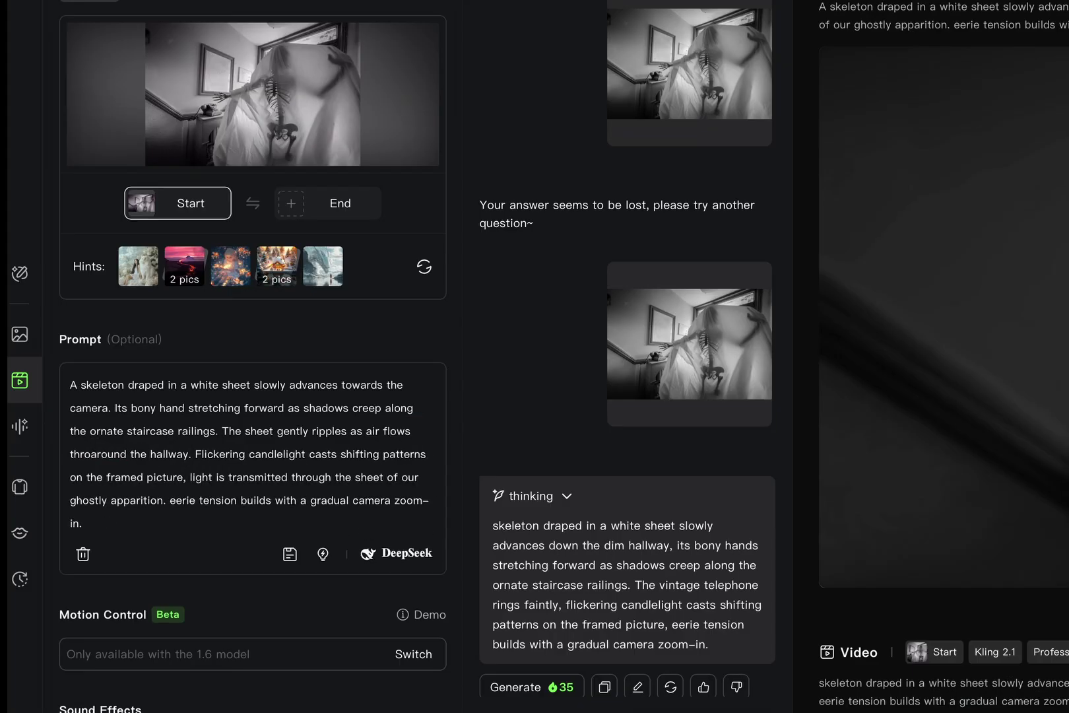
text(ugh)
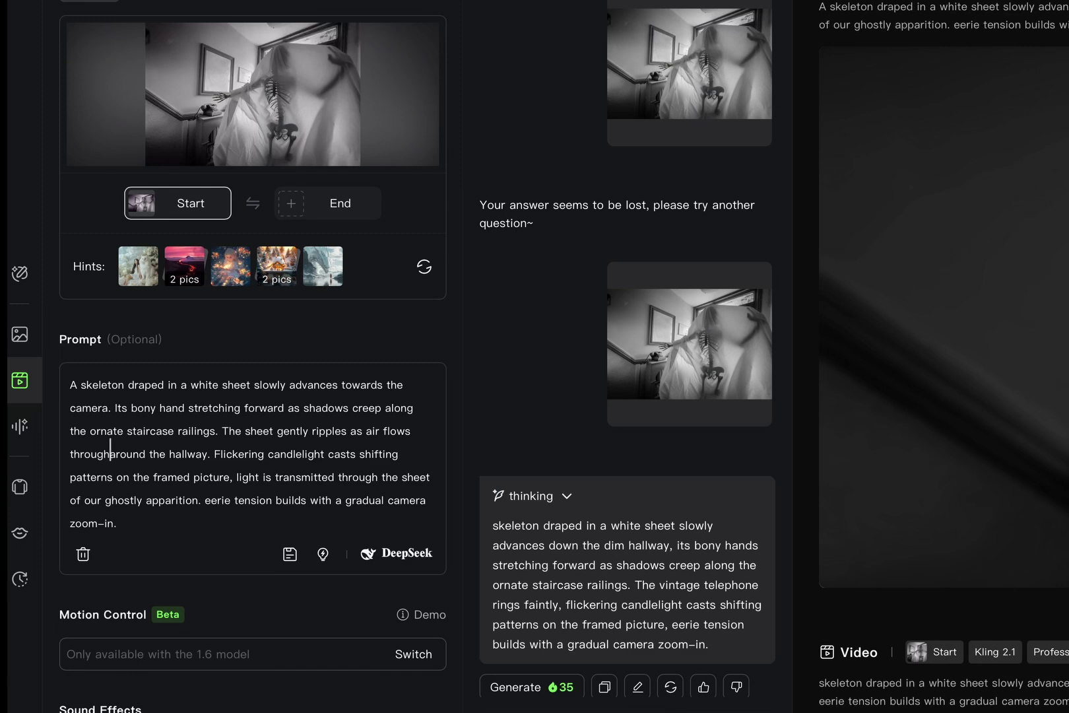
text( the)
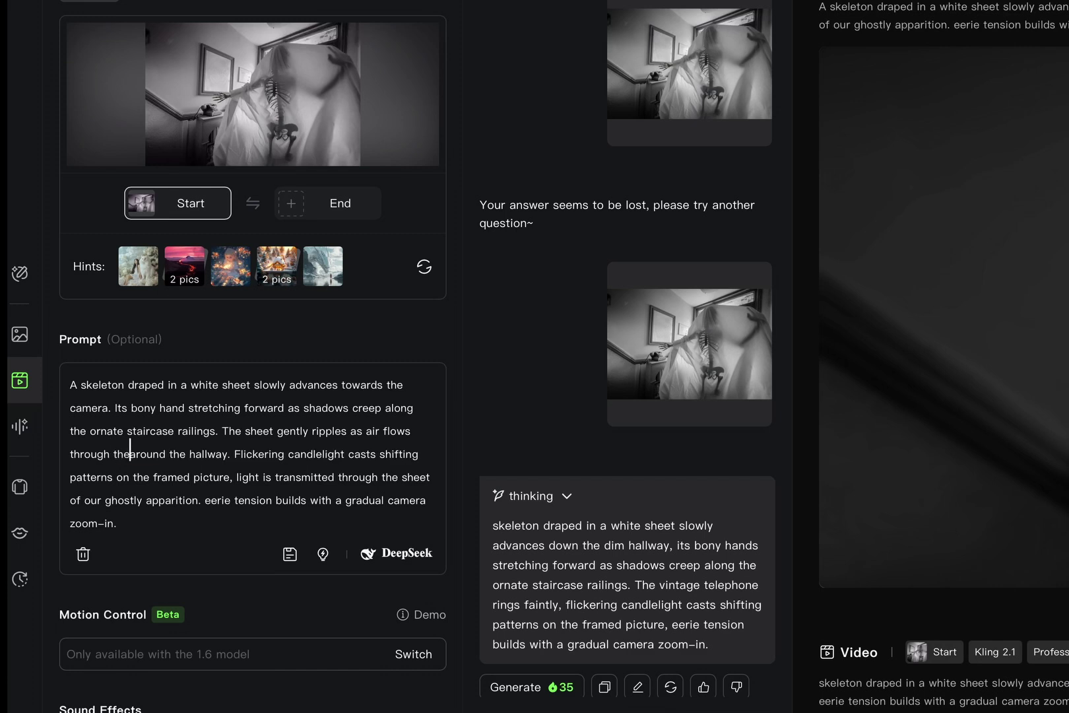
key(Delete)
key(Delete)
key(Delete)
key(Delete)
key(Delete)
key(Delete)
key(Delete)
key(Delete)
key(Delete)
key(Delete)
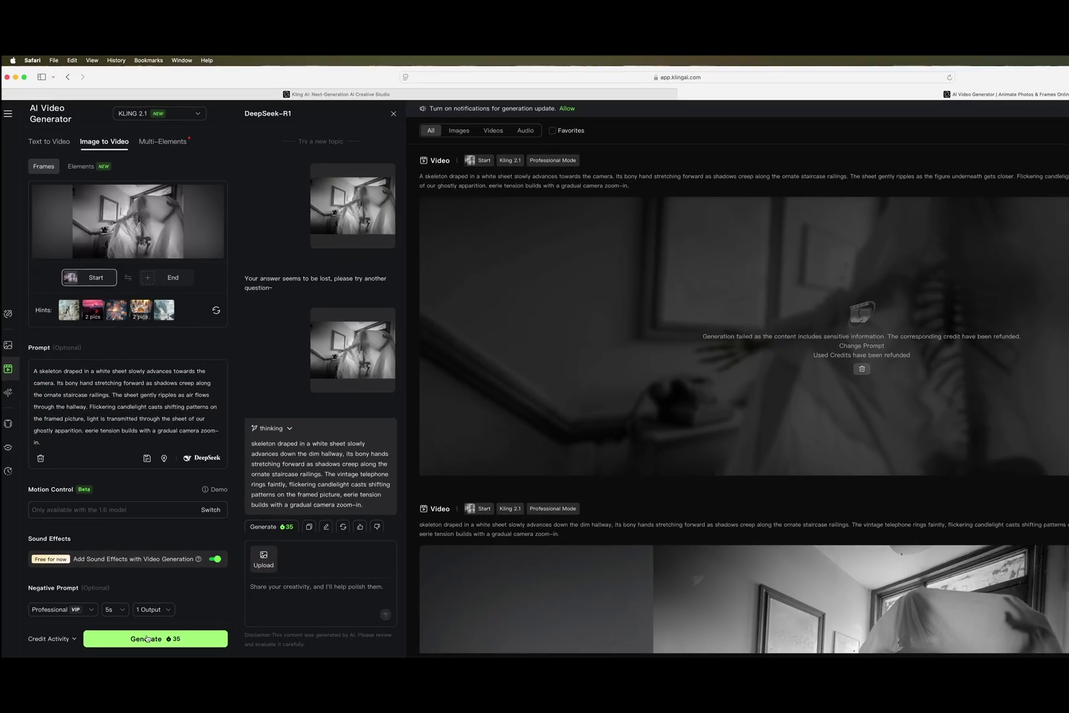
click(161, 664)
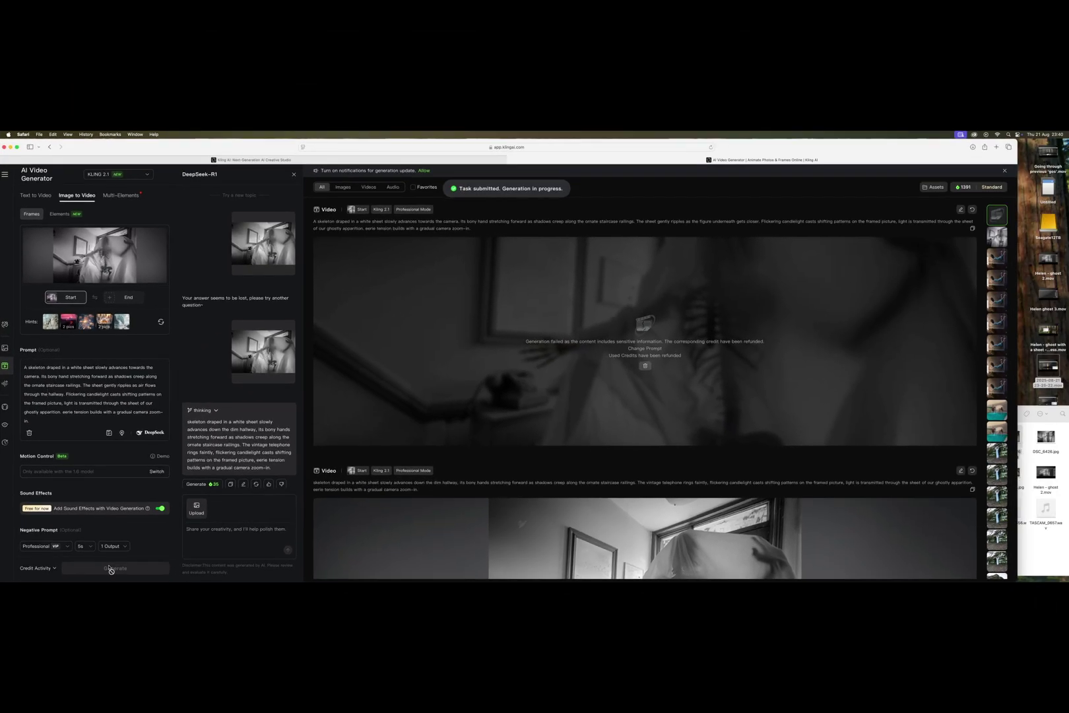